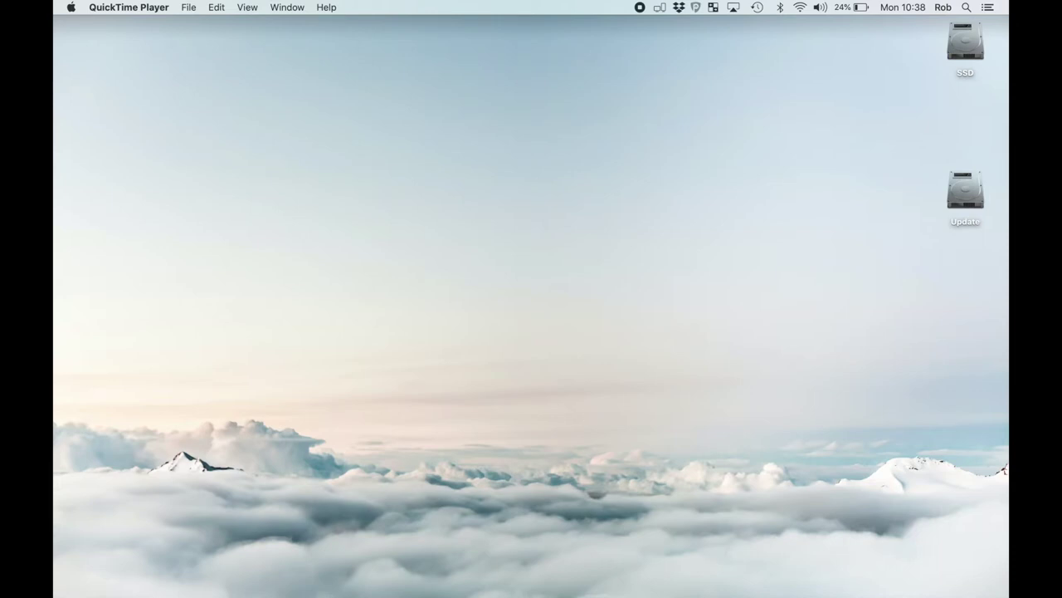
Switch to Skydive Designer from the Dock so its Open dialog appears.
click(637, 568)
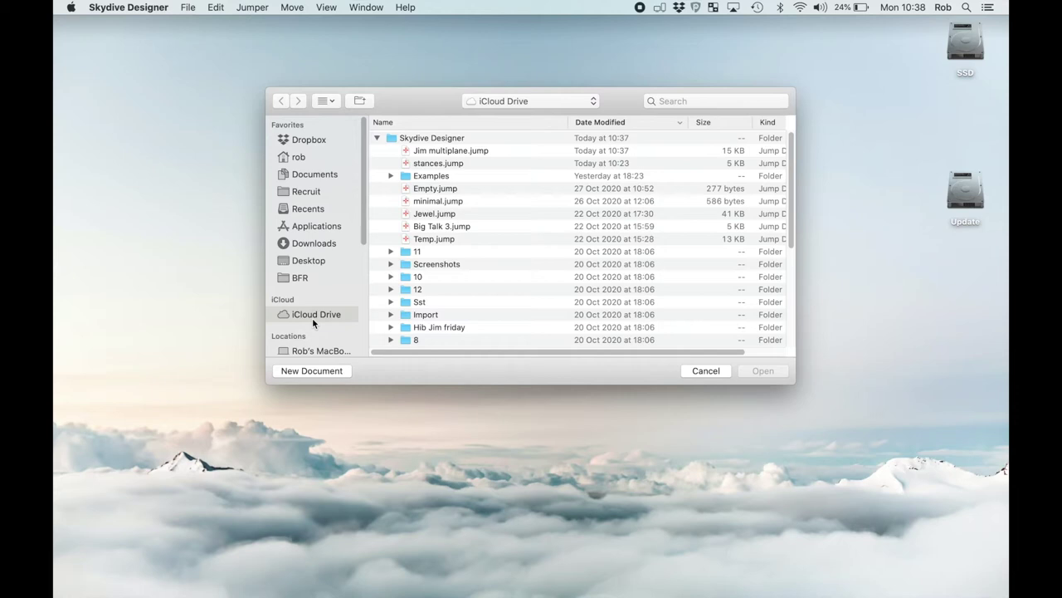
Open Jim multiplane.jump from the Skydive Designer folder on iCloud Drive.
click(319, 174)
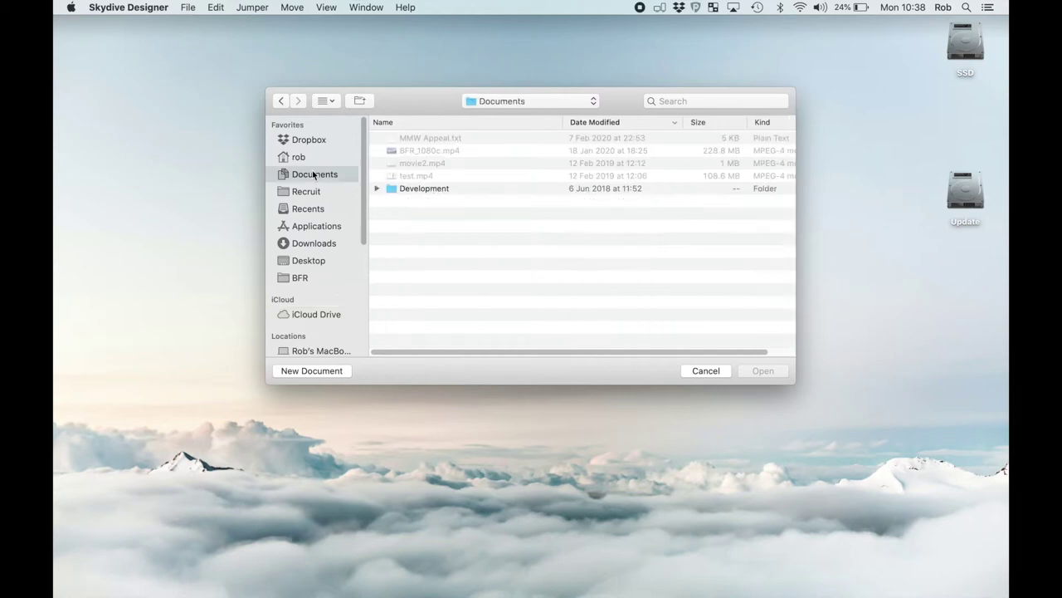
click(308, 315)
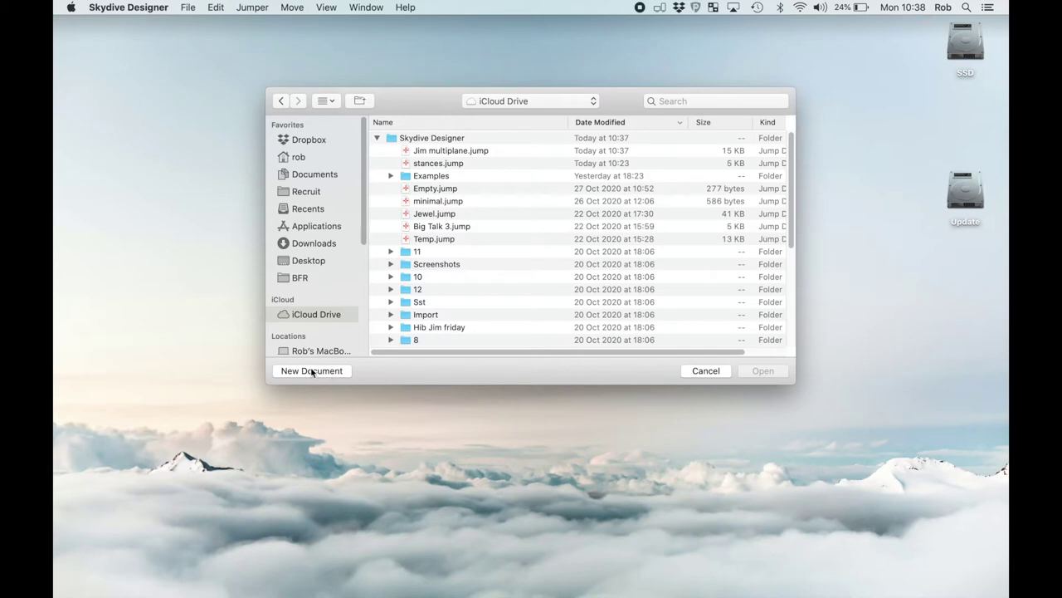
click(433, 153)
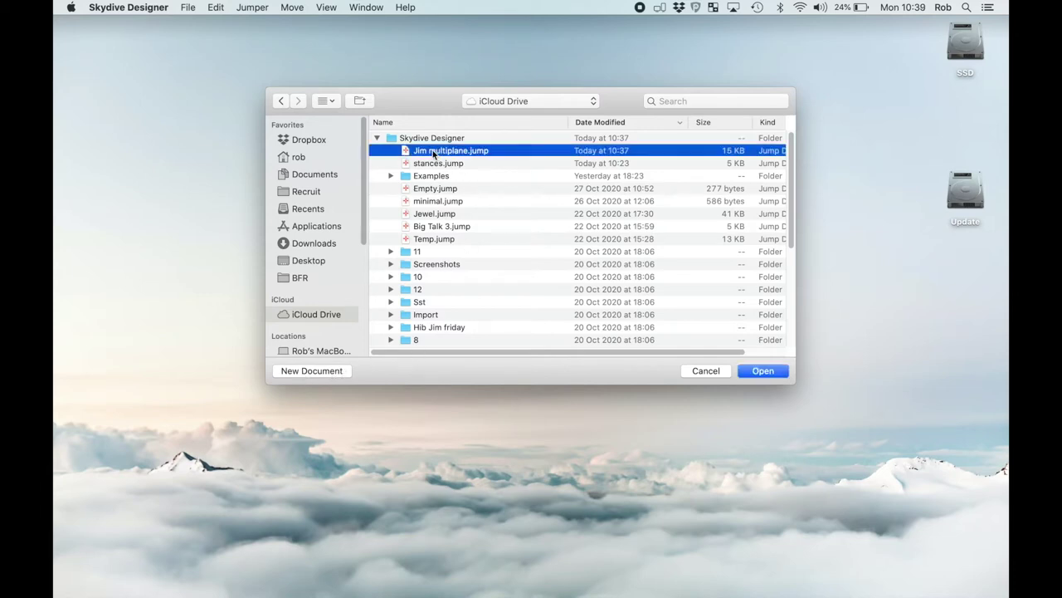
click(762, 371)
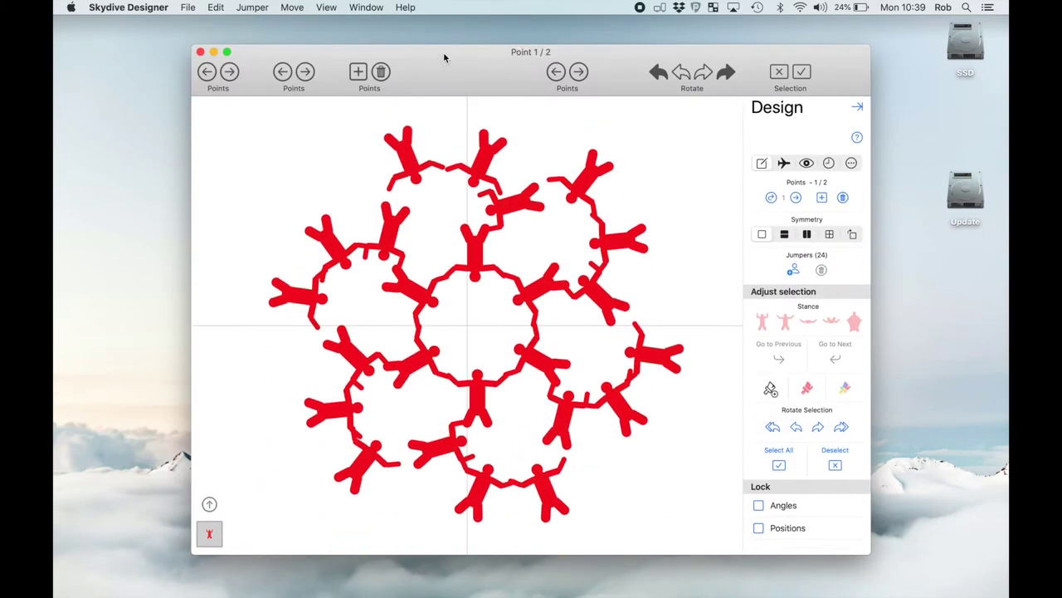
Zoom the Jim multiplane formation window to fill the screen.
double_click(445, 52)
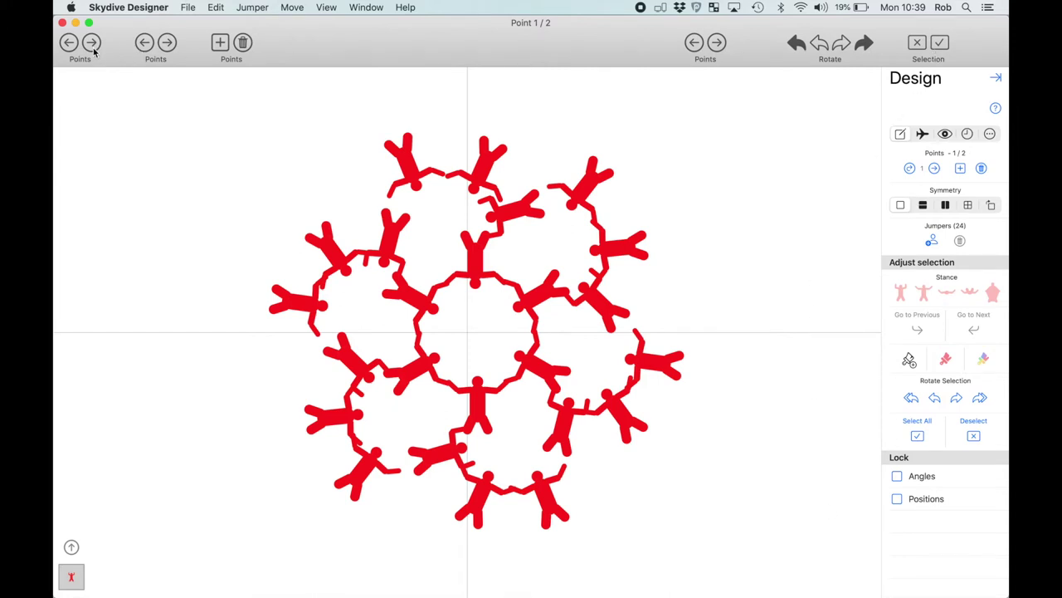
right_click(494, 55)
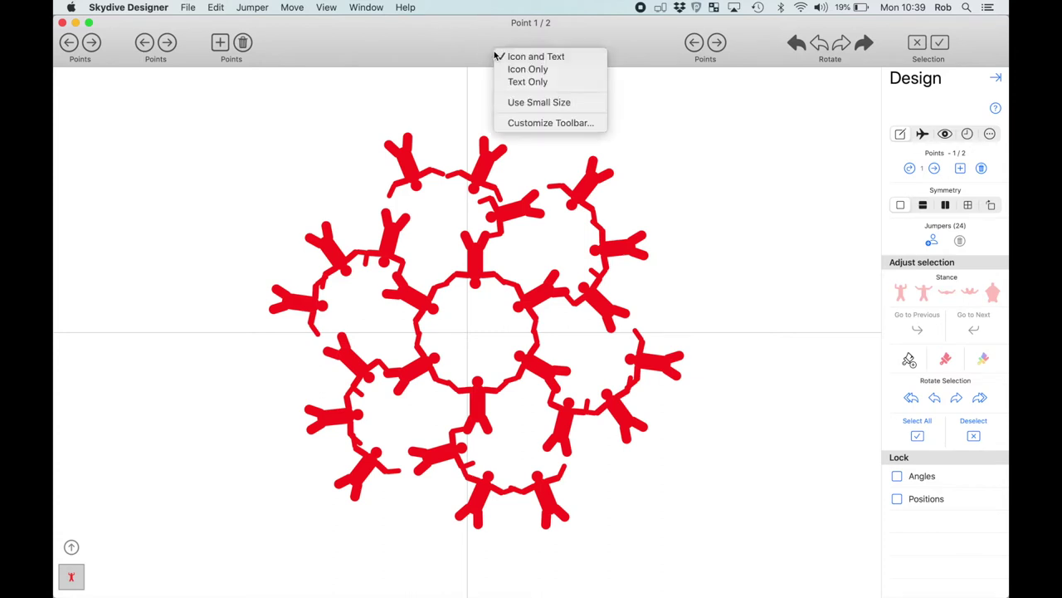
Switch the toolbar to small size and fill it with the default set of tools.
click(534, 100)
right_click(490, 48)
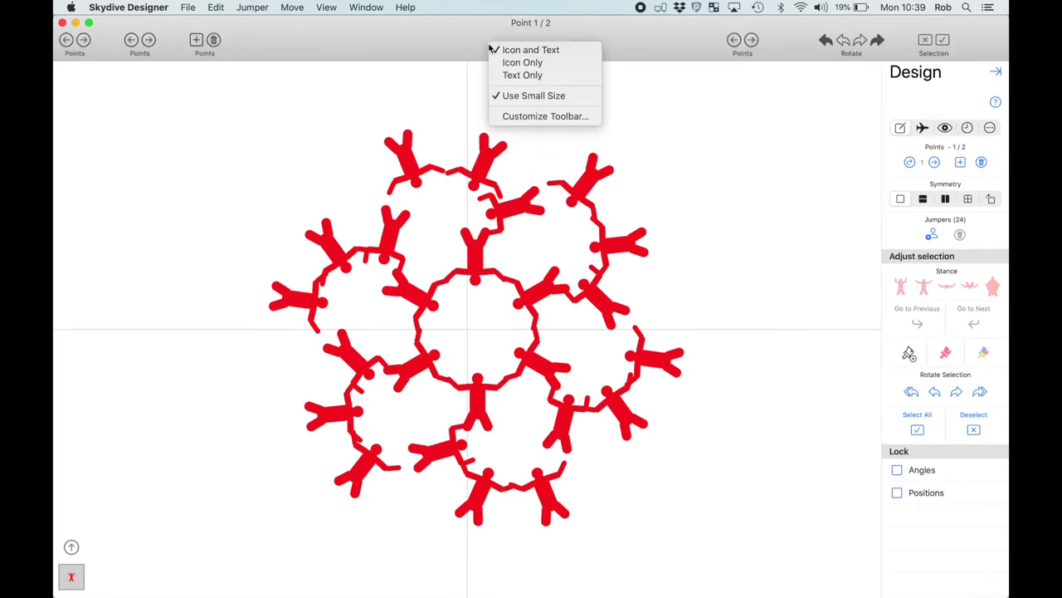
click(524, 116)
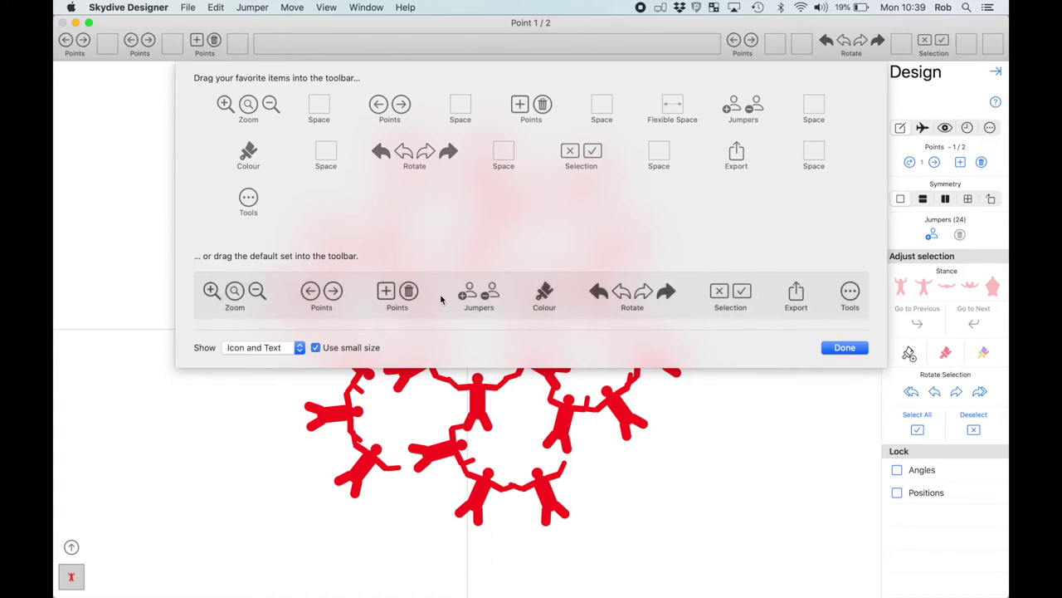
mouse_move(441, 296)
mouse_down()
mouse_move(457, 111)
mouse_move(445, 42)
mouse_up()
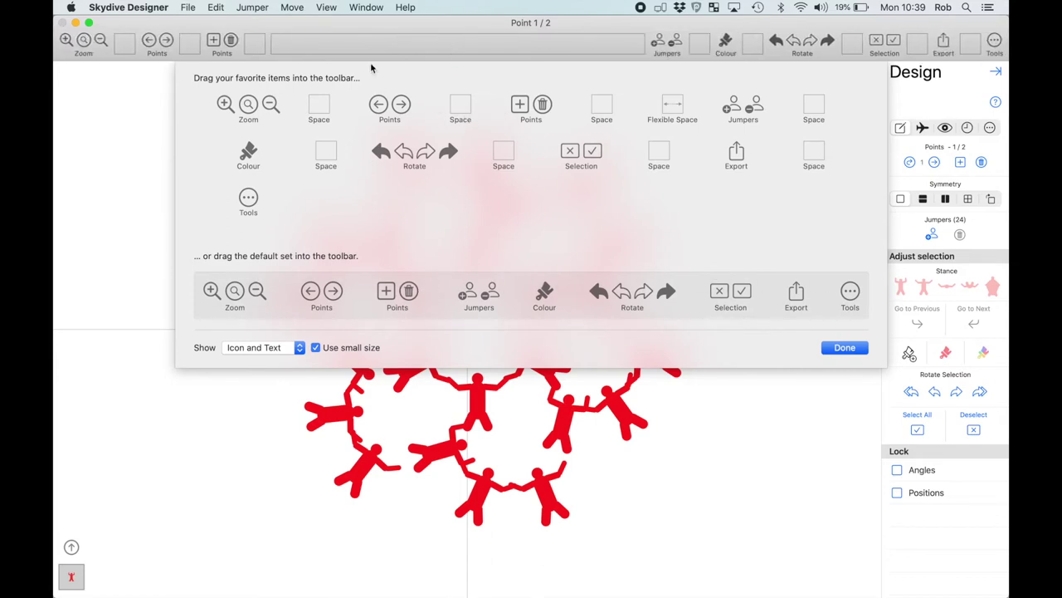
click(840, 347)
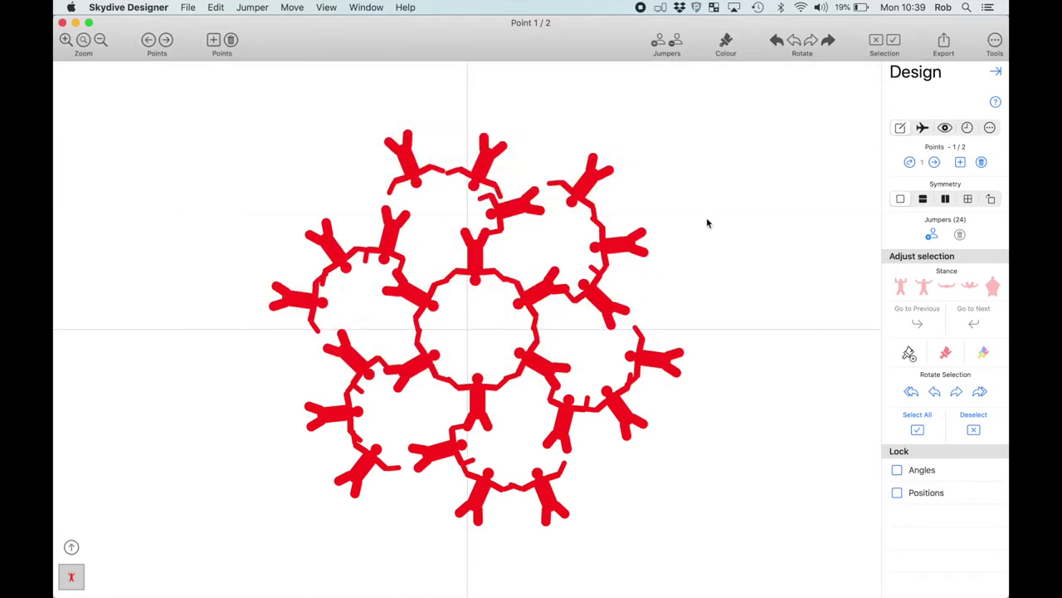
click(418, 165)
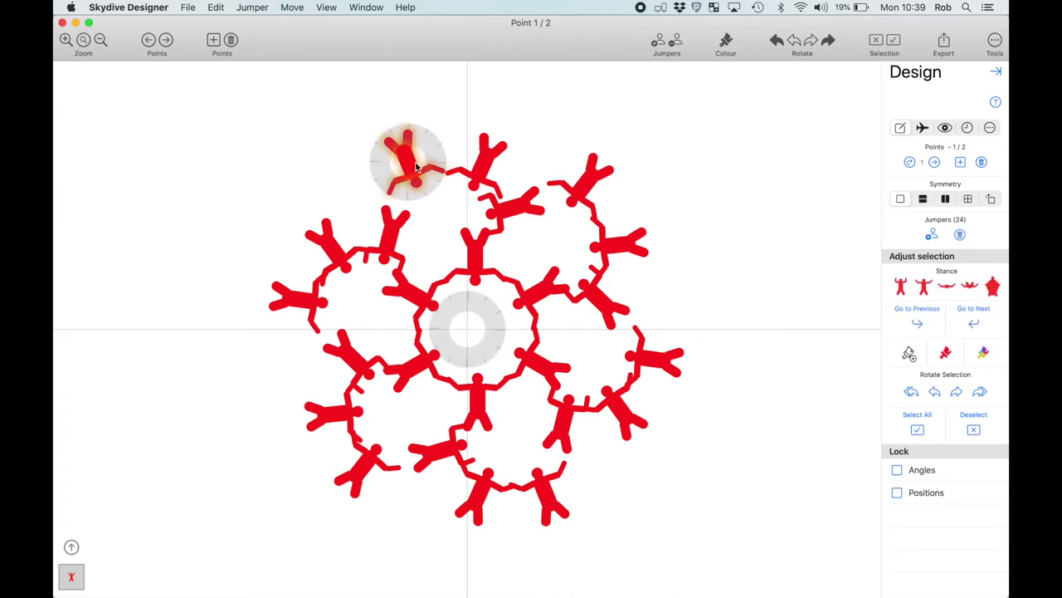
click(778, 41)
click(829, 43)
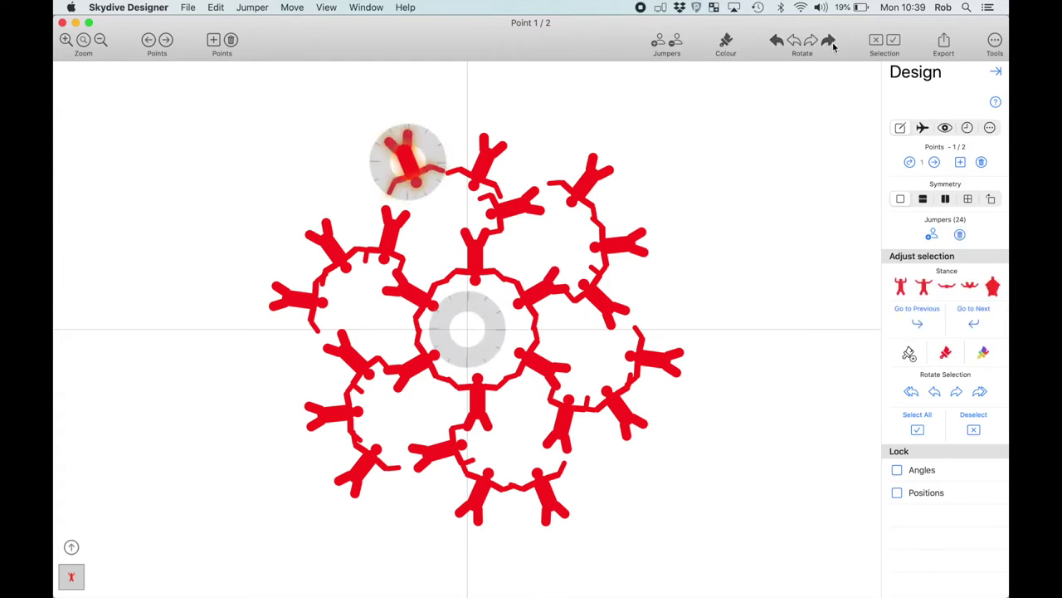
click(894, 41)
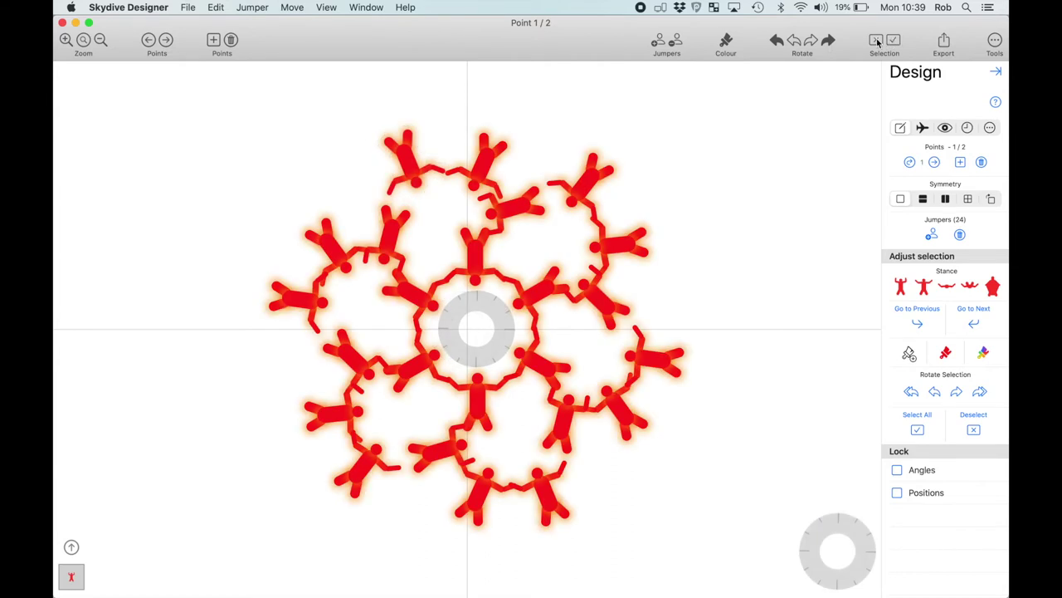
click(875, 42)
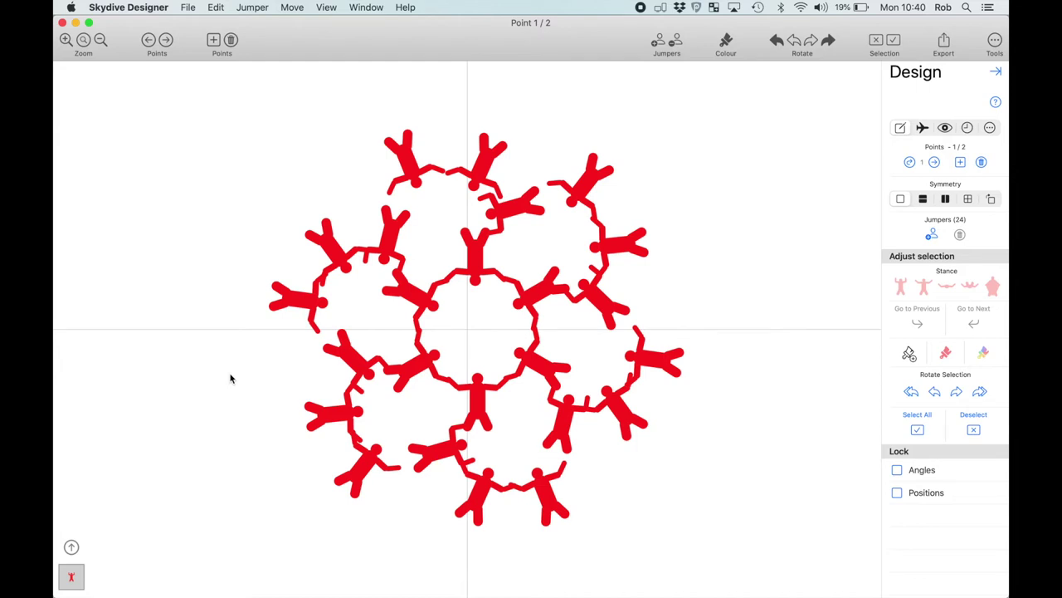
Select the four upper-left ring jumpers together and nudge them up and to the left.
click(412, 166)
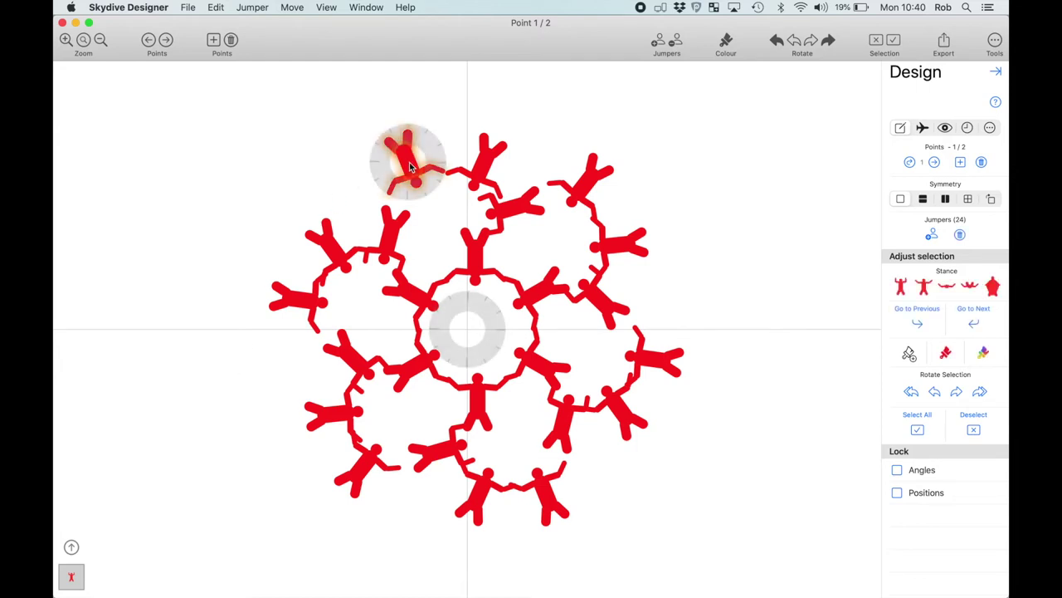
click(485, 169)
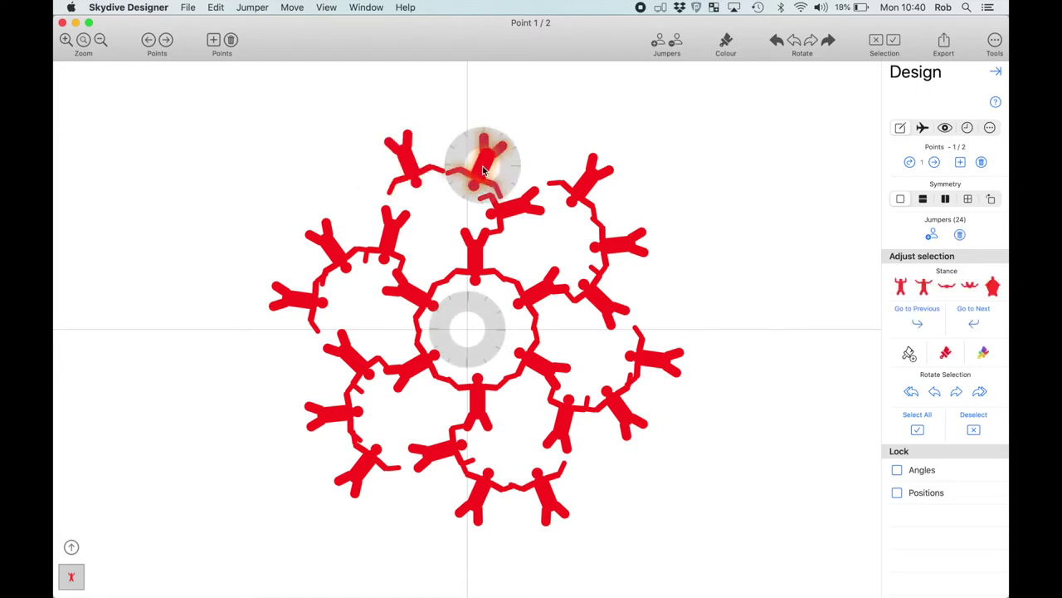
shift+click(411, 166)
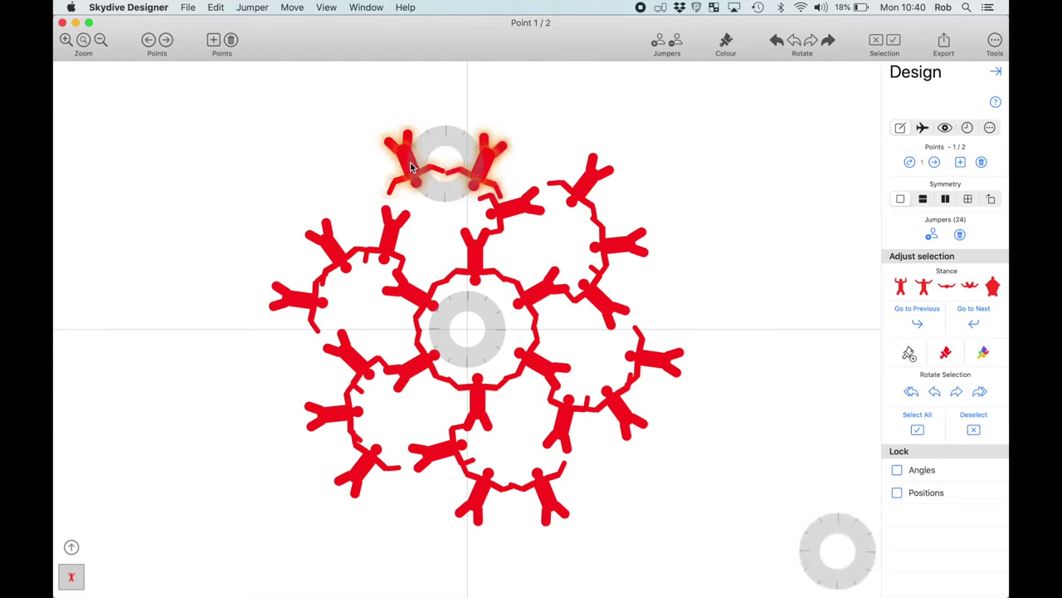
shift+click(396, 234)
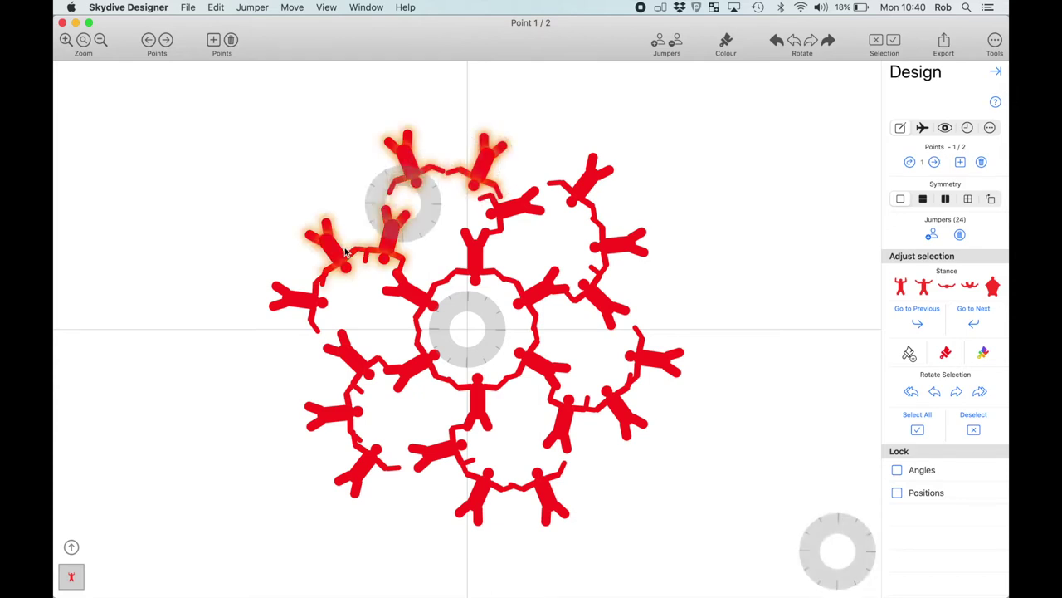
super+click(345, 253)
super+click(301, 304)
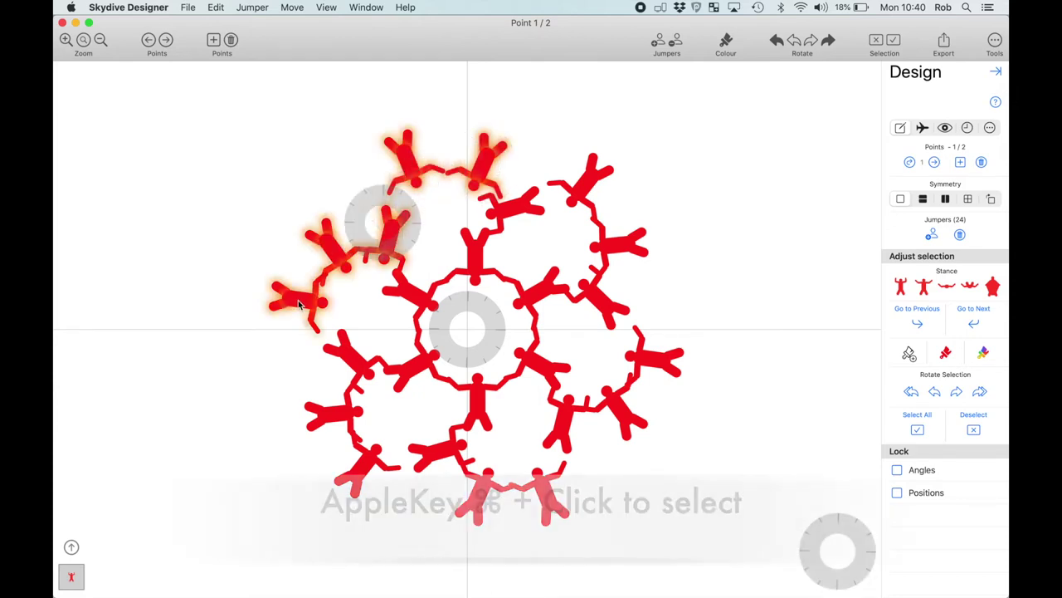
super+click(327, 244)
super+click(405, 151)
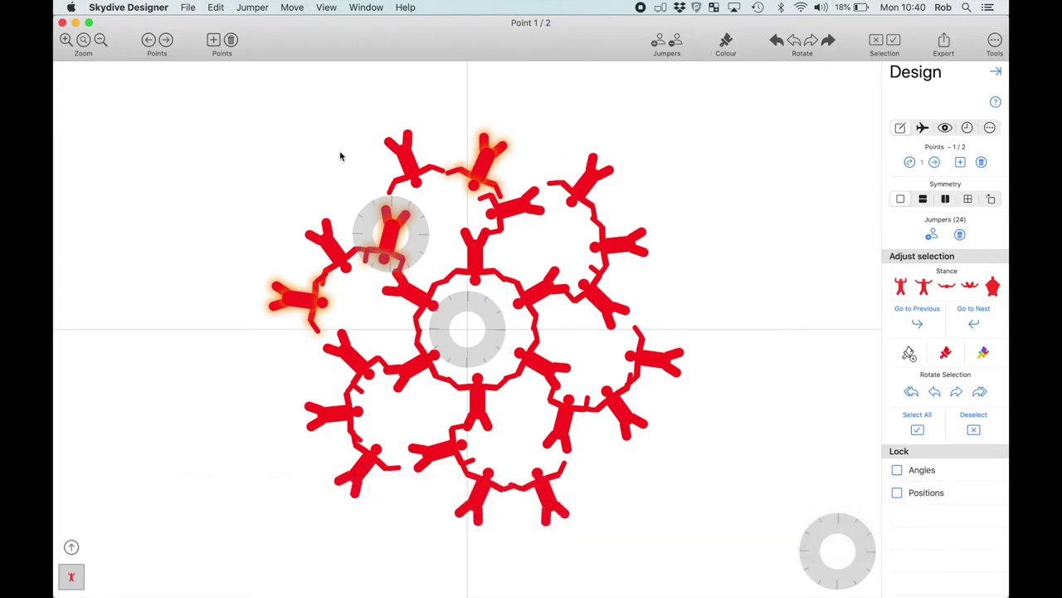
super+click(328, 240)
super+click(404, 162)
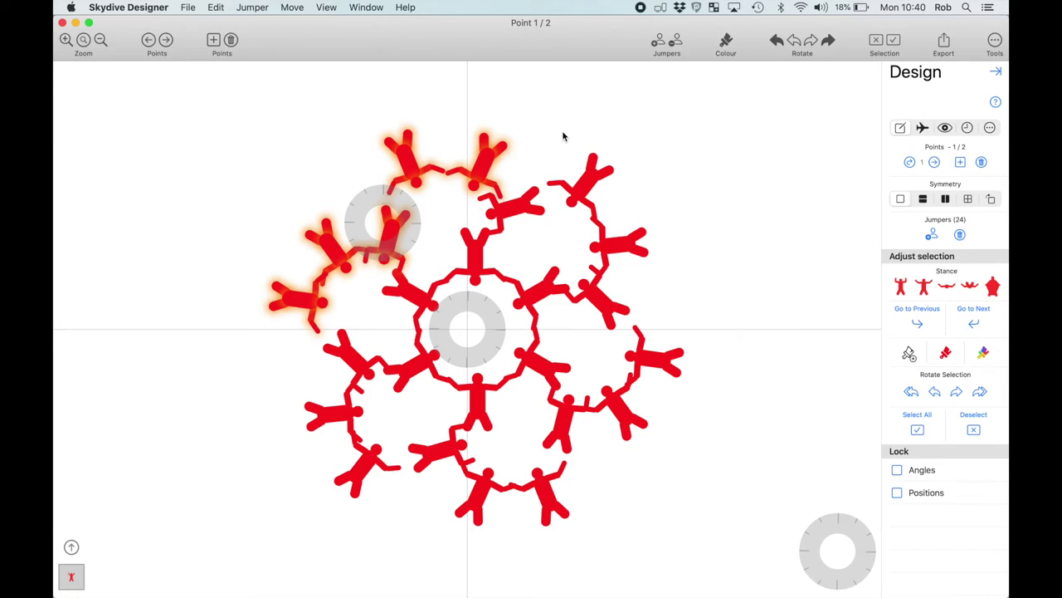
key(Up)
key(Up)
key(Left)
key(Left)
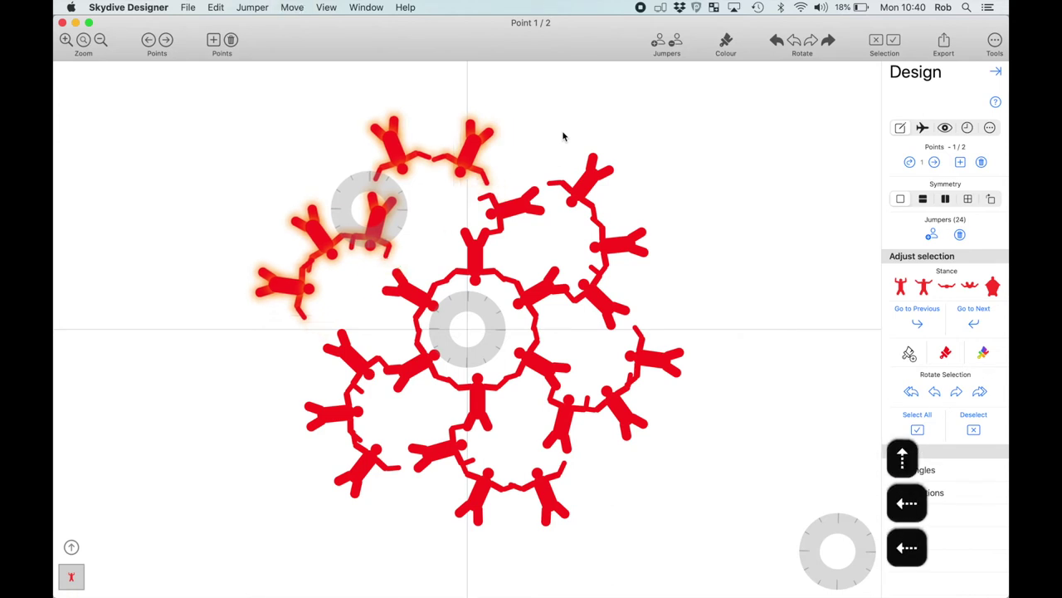
key(Down)
key(Down)
key(Left)
key(Left)
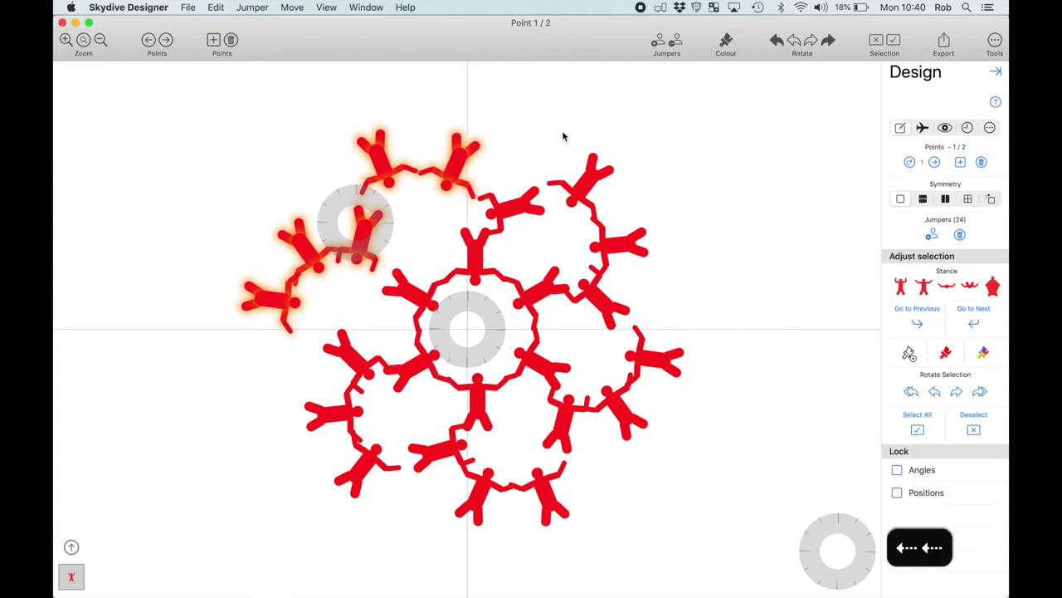
key(Right)
key(Right)
key(Up)
key(Up)
key(Down)
key(Down)
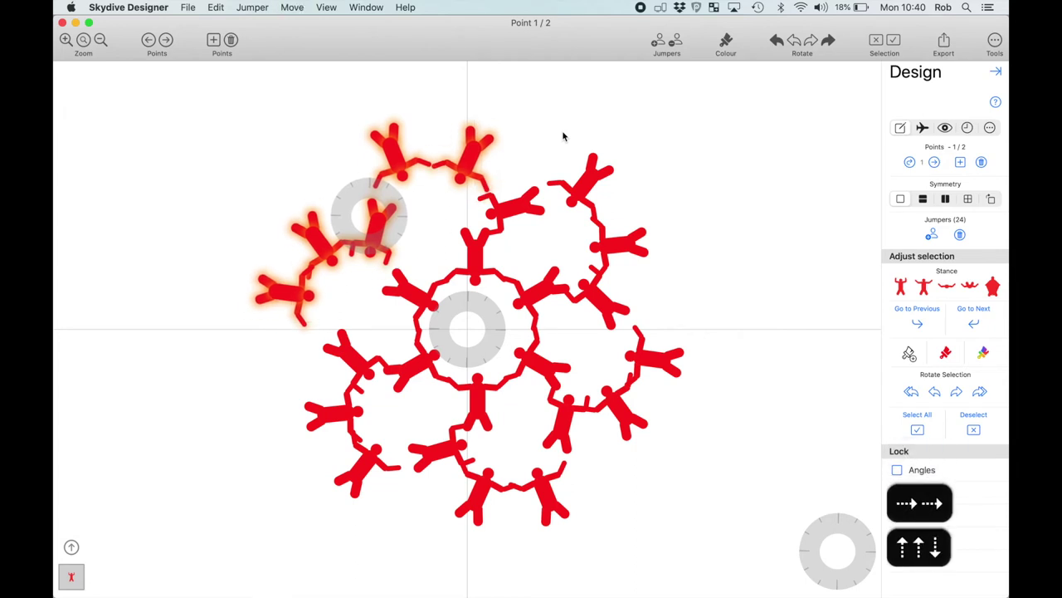
key(Left)
key(Left)
key(Right)
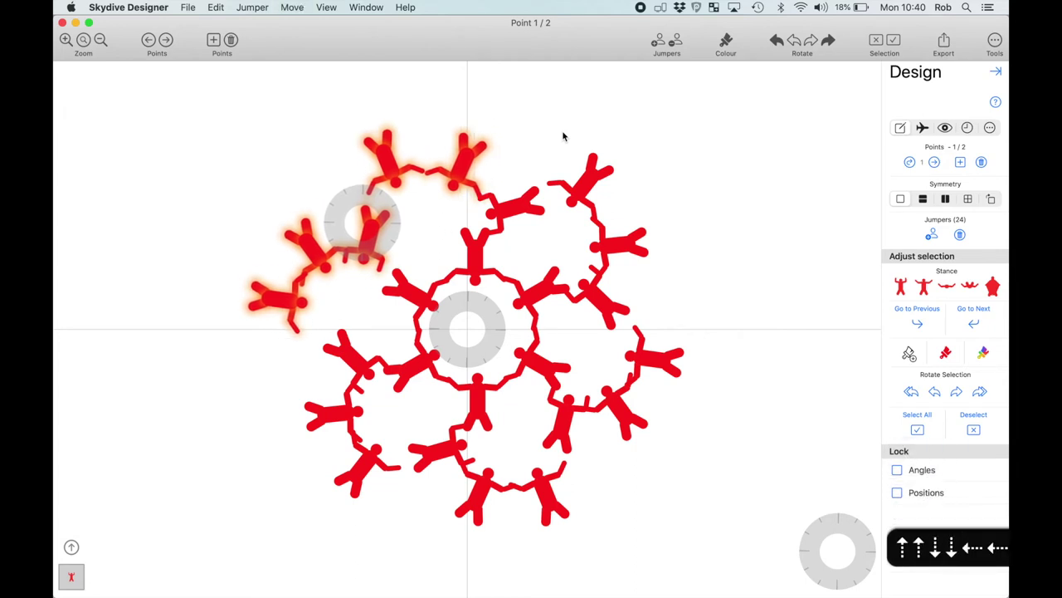
key(Up)
key(Up)
key(Down)
key(Down)
key(Up)
key(Up)
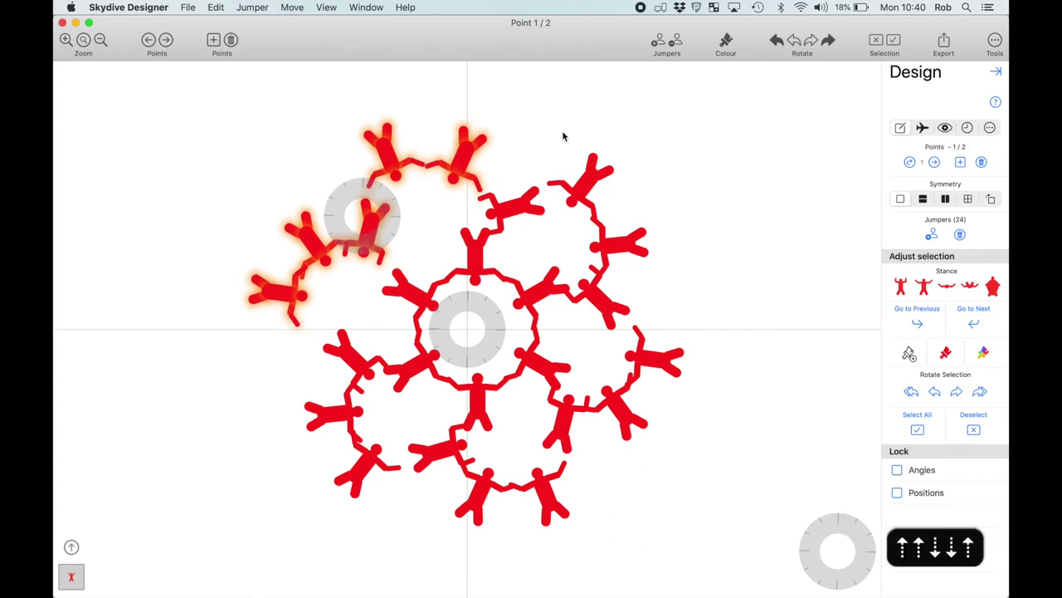
key(Down)
key(Down)
key(Up)
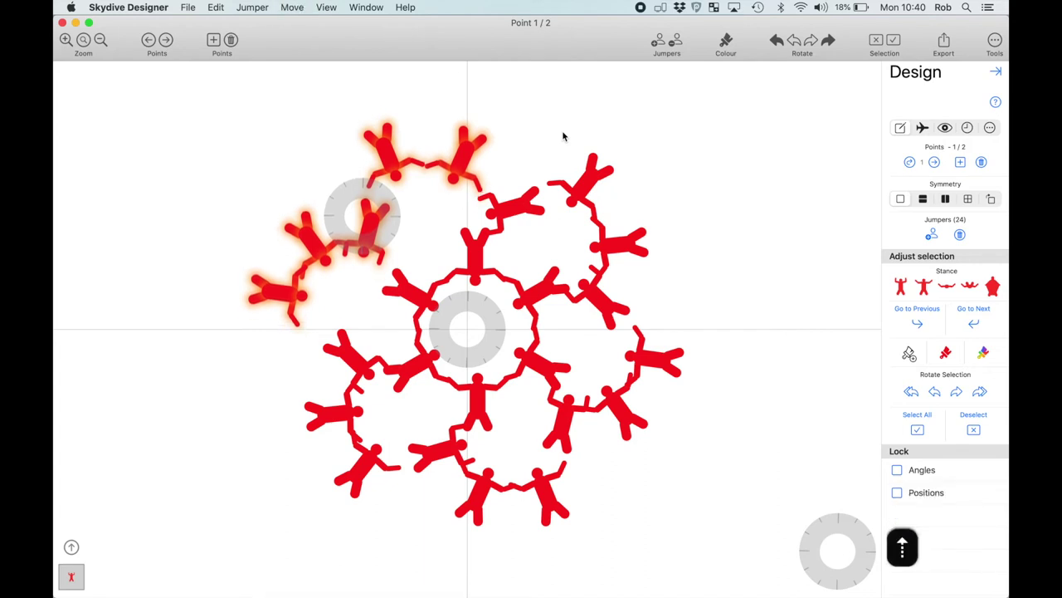
key(Up)
key(Down)
key(super+Up)
key(super+Up)
key(super+Down)
key(super+Down)
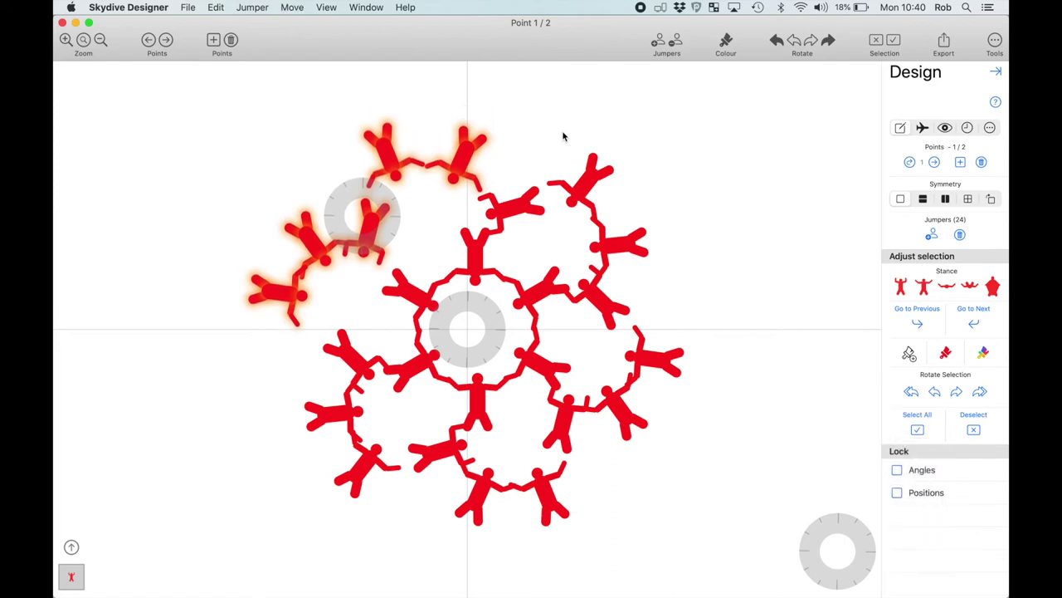
key(ctrl+Up)
key(ctrl+Up)
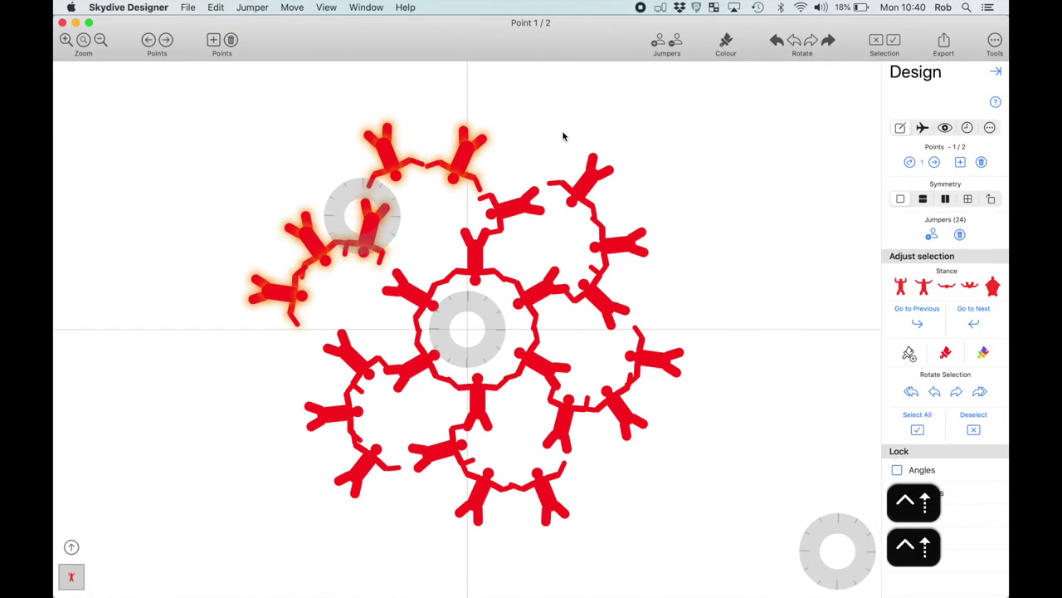
key(alt+Up)
key(alt+Up)
key(alt+Down)
key(alt+Down)
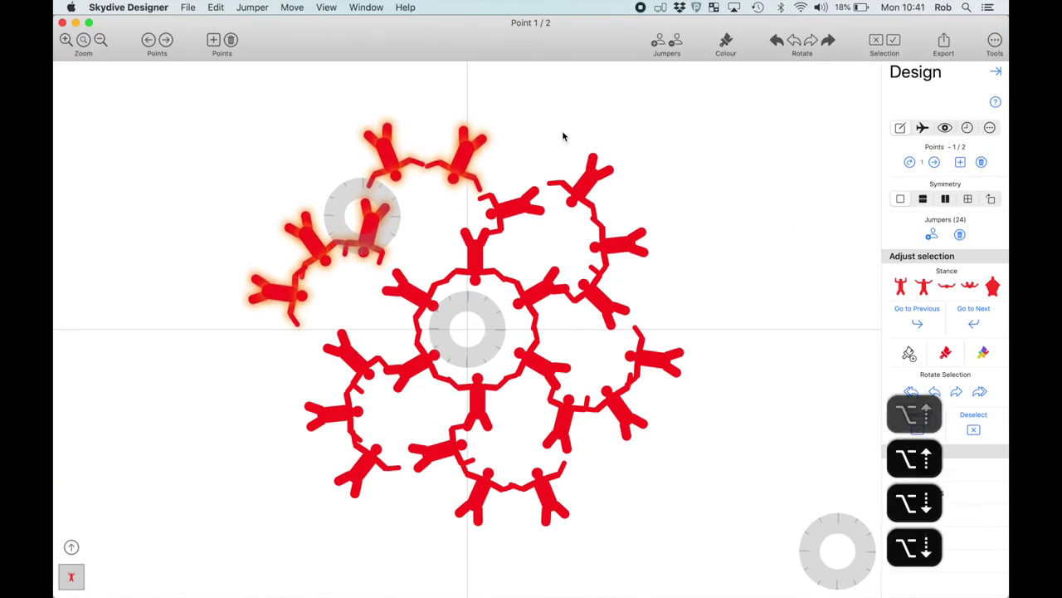
key(alt+Left)
key(alt+Left)
key(alt+Left)
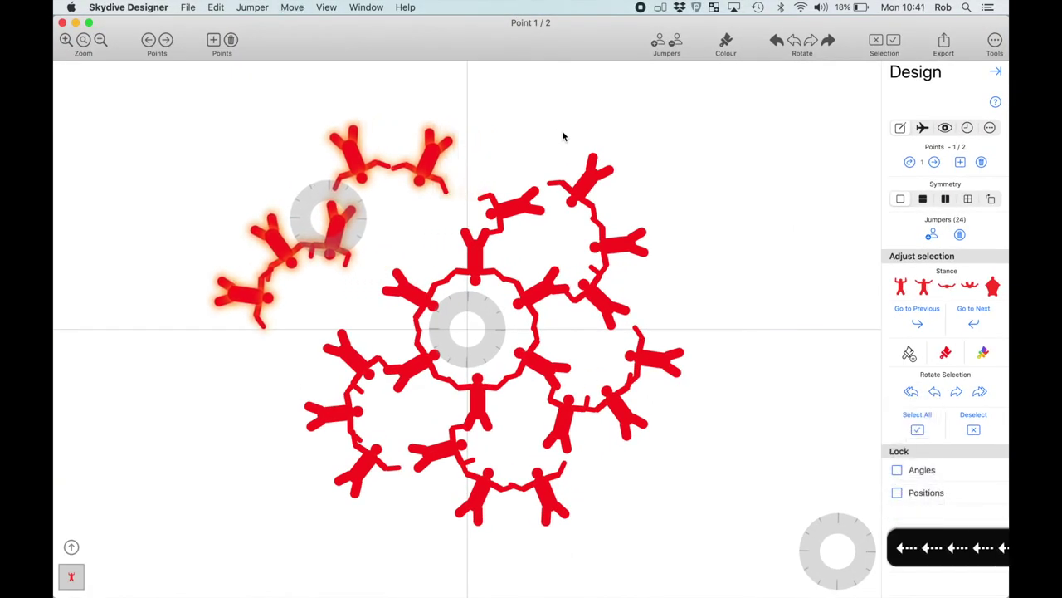
key(alt+Right)
key(alt+Right)
key(alt+Left)
key(alt+Down)
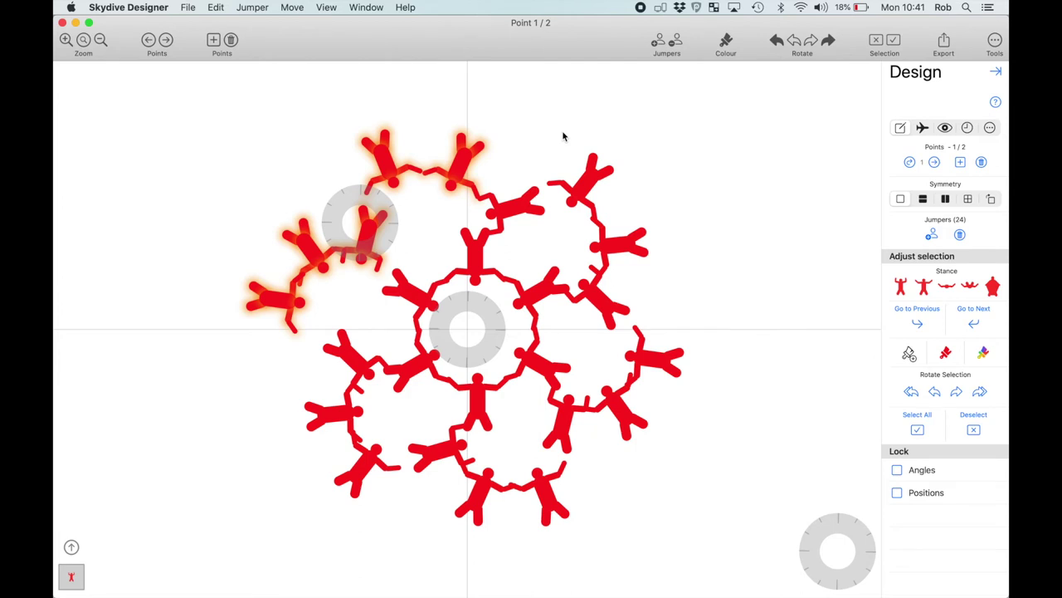
key(alt+Right)
key(alt+Left)
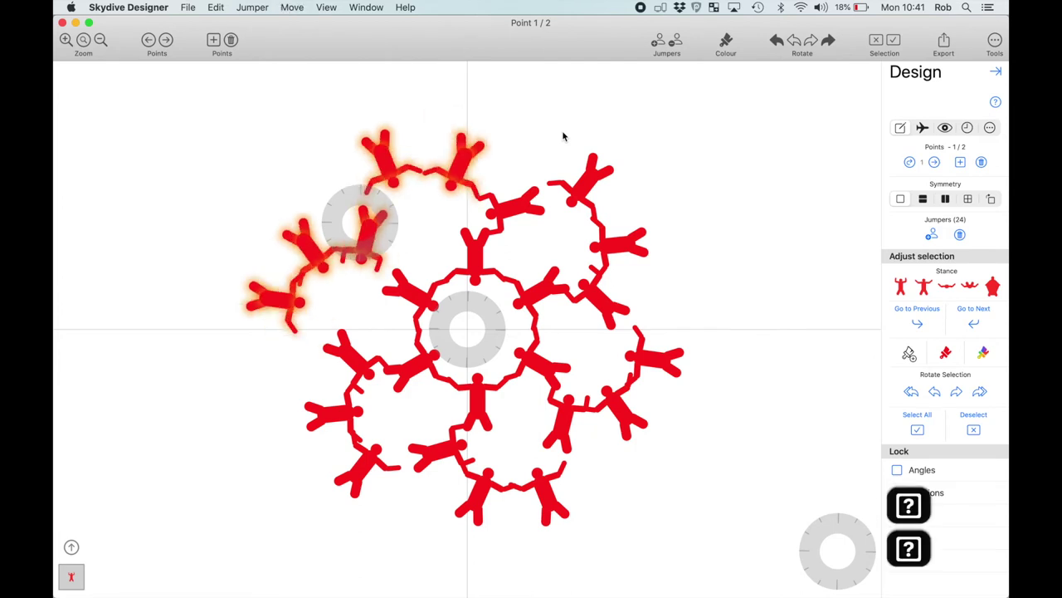
key(alt+Left)
key(alt+Left)
key(alt+Left)
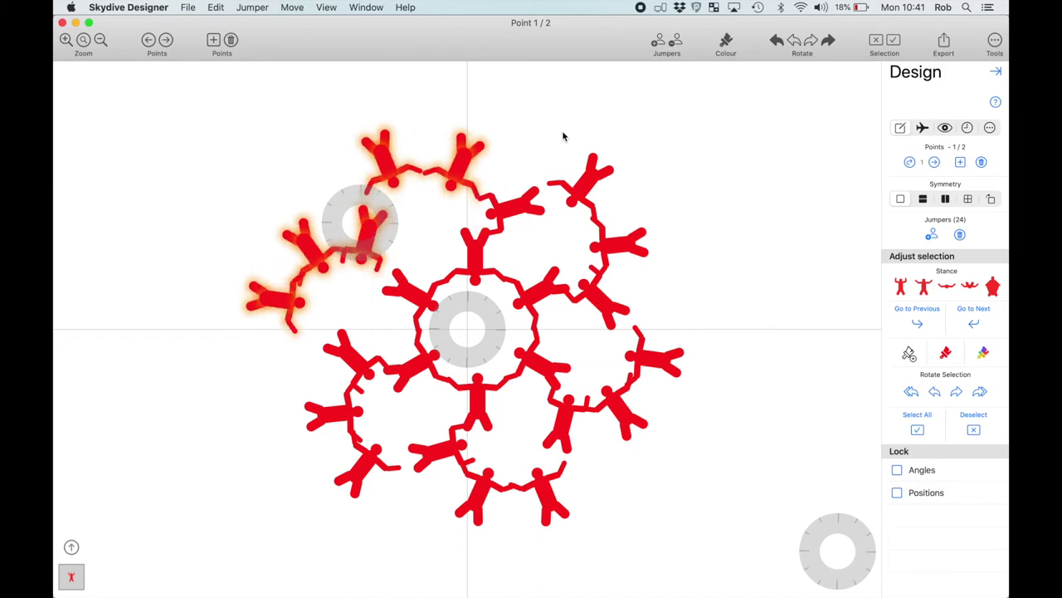
key(shift+super+Left)
key(shift+super+Left)
key(shift+super+Right)
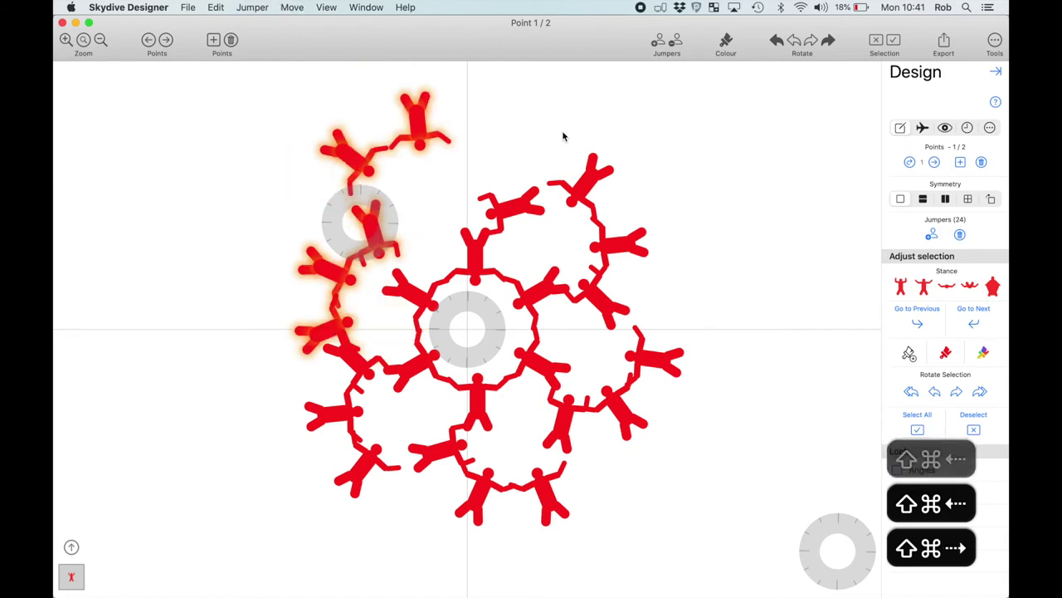
key(shift+super+Right)
key(shift+super+Left)
key(shift+super+Left)
key(shift+super+Right)
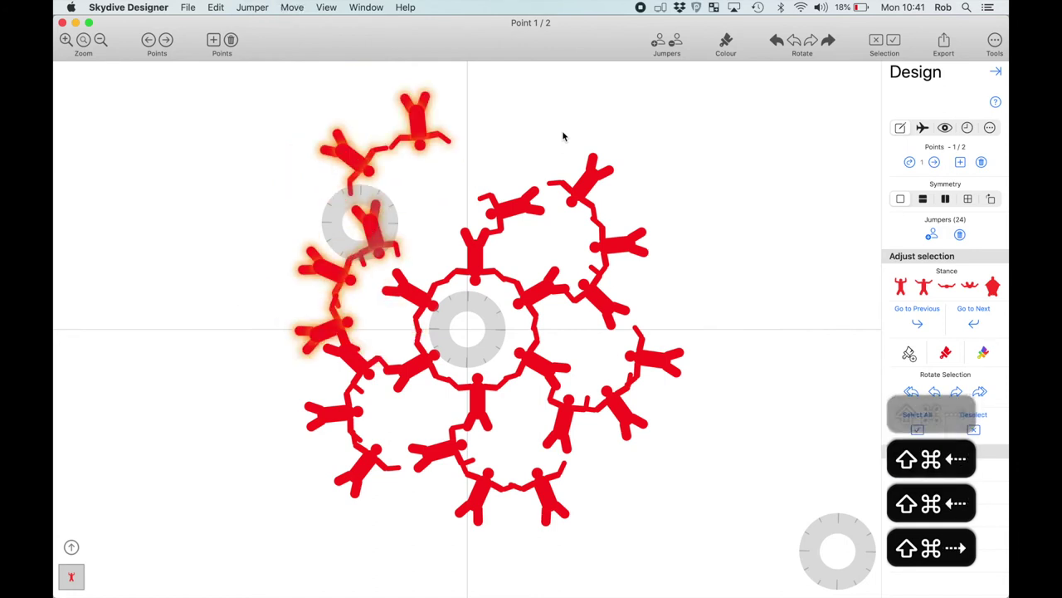
key(shift+super+Right)
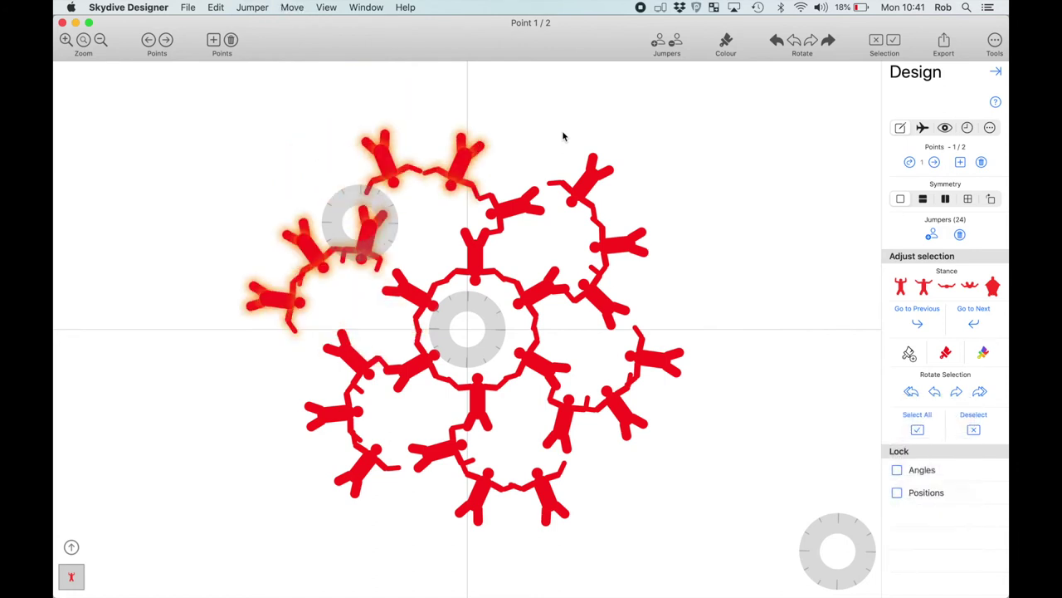
key(alt+shift+Left)
key(alt+shift+Left)
key(alt+shift+Right)
key(alt+shift+Right)
key(super+a)
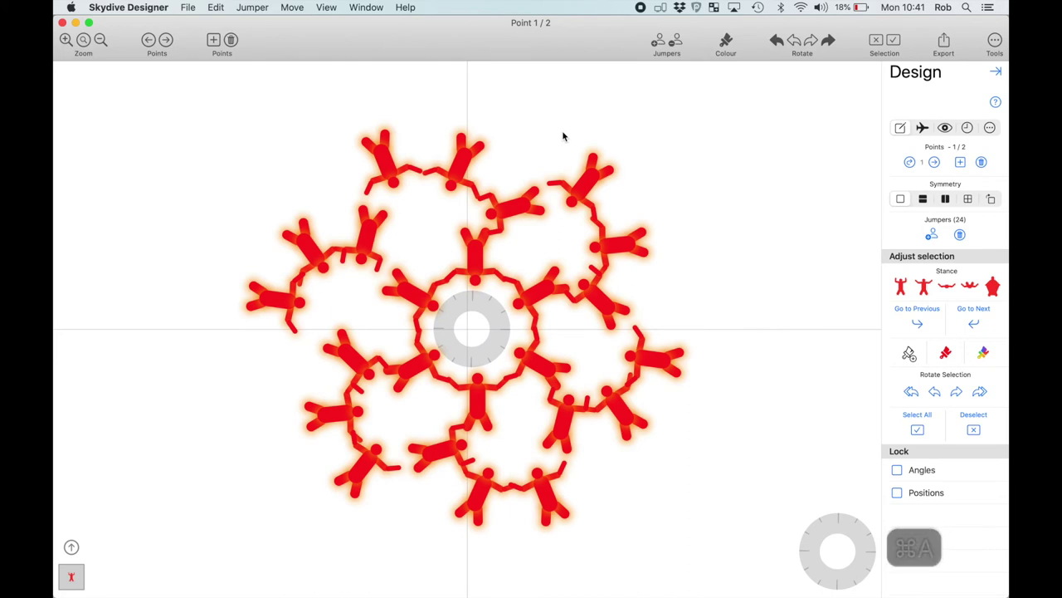
key(a)
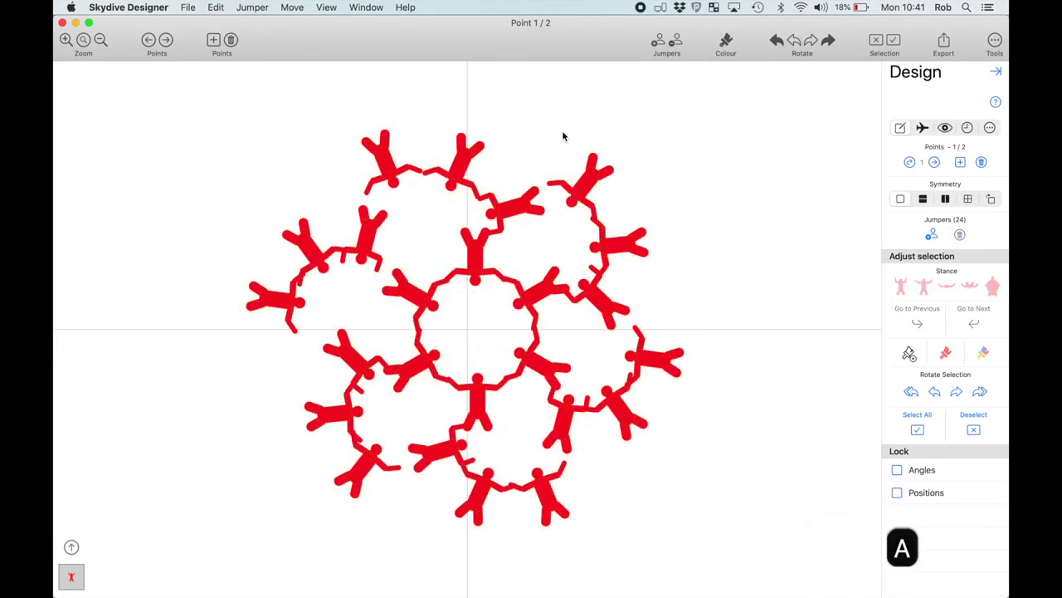
click(189, 8)
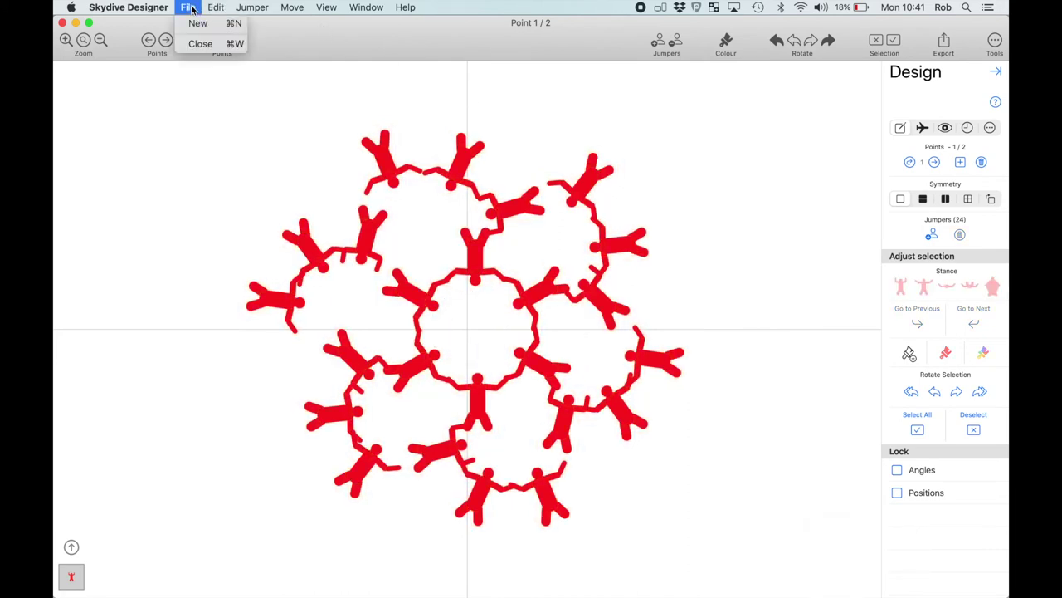
mouse_move(216, 9)
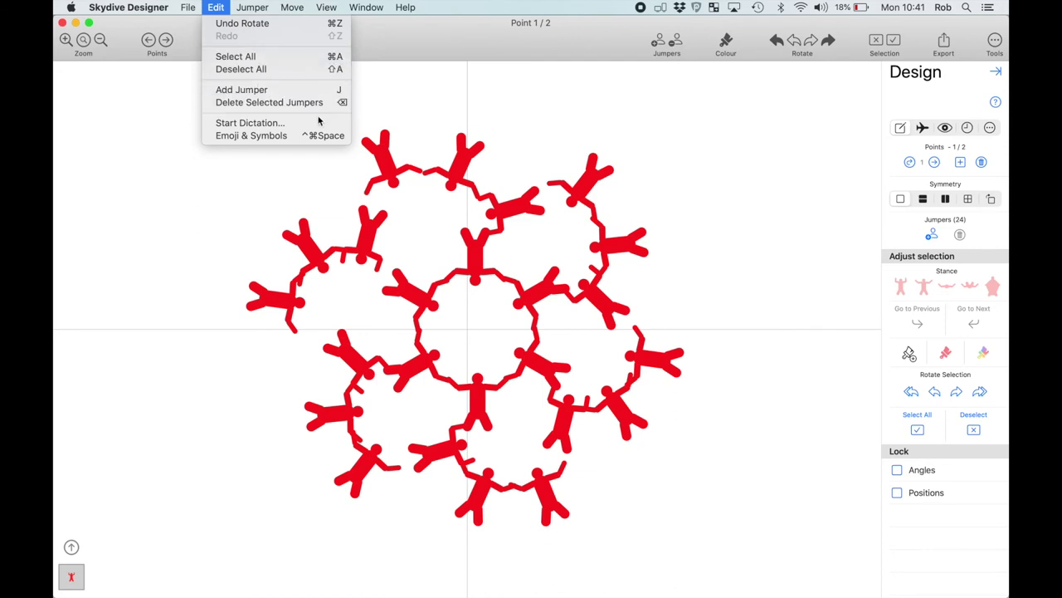
mouse_move(302, 12)
mouse_move(262, 7)
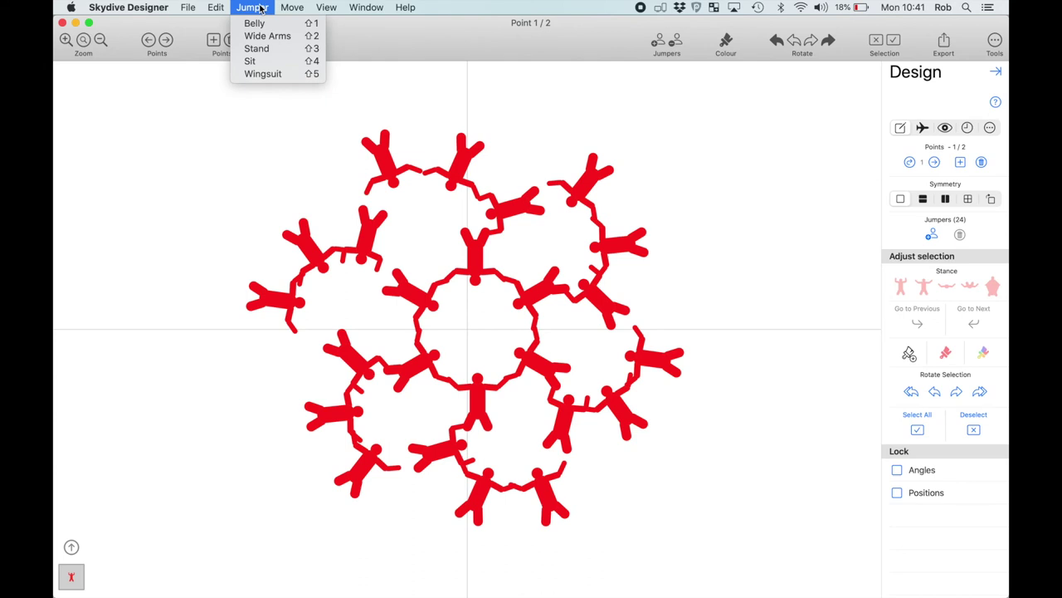
click(335, 125)
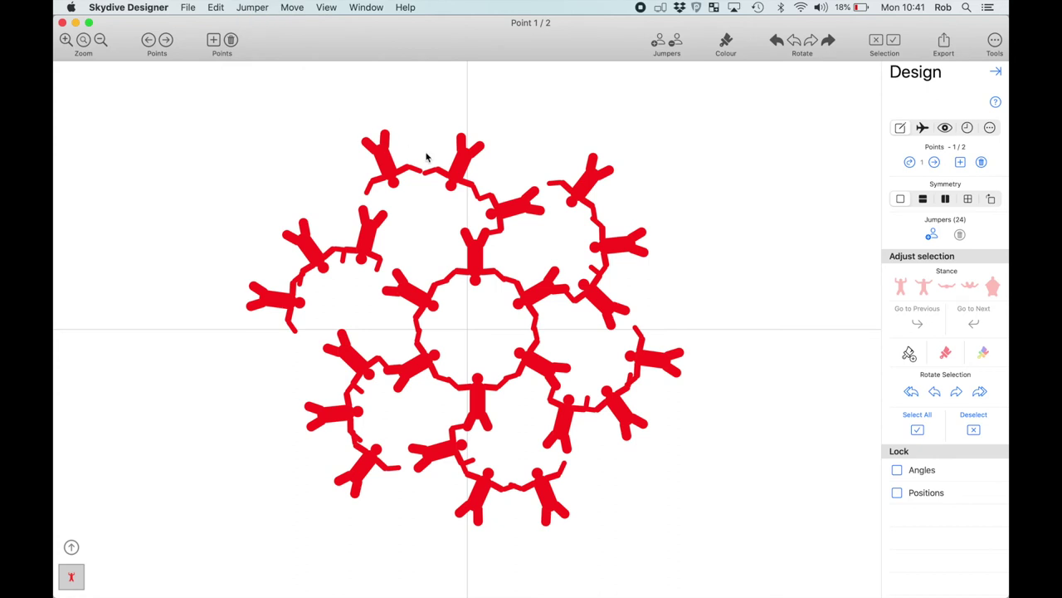
Give the two top jumpers of the red ring the linked upright grip stance.
click(382, 159)
shift+click(460, 164)
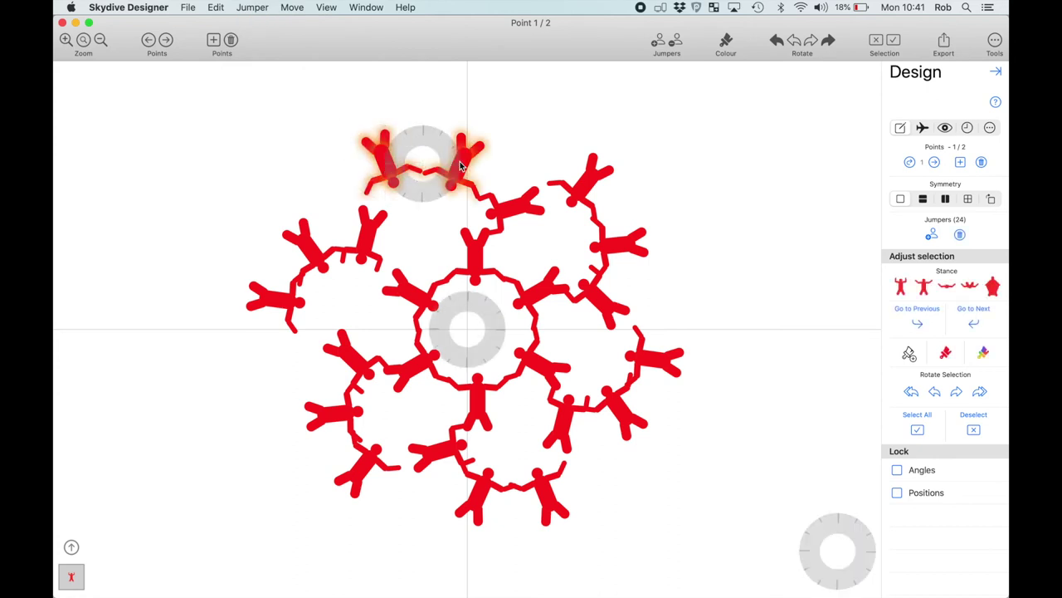
key(shift+1)
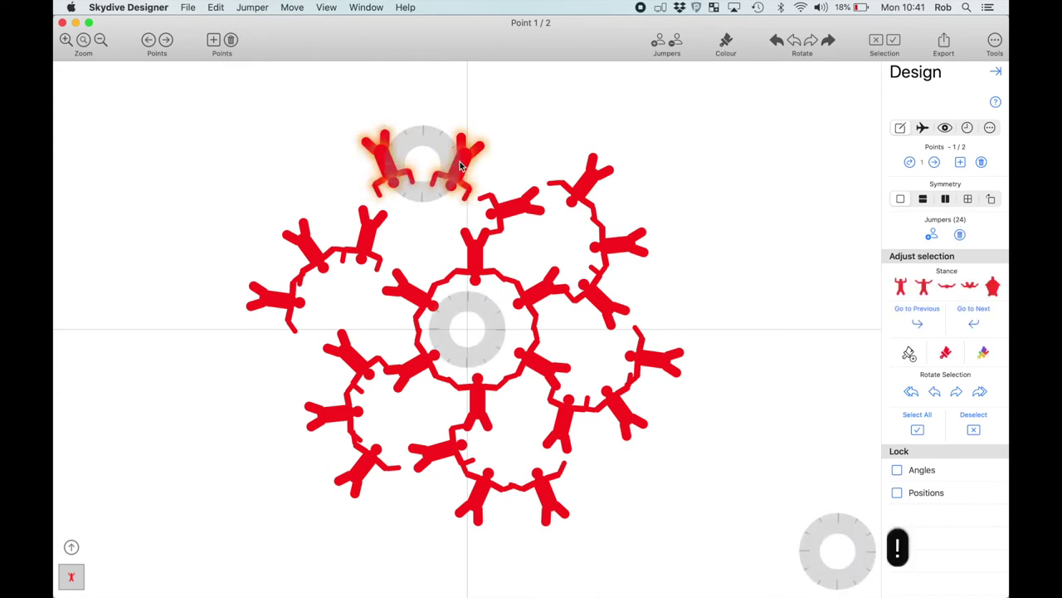
key(shift+2)
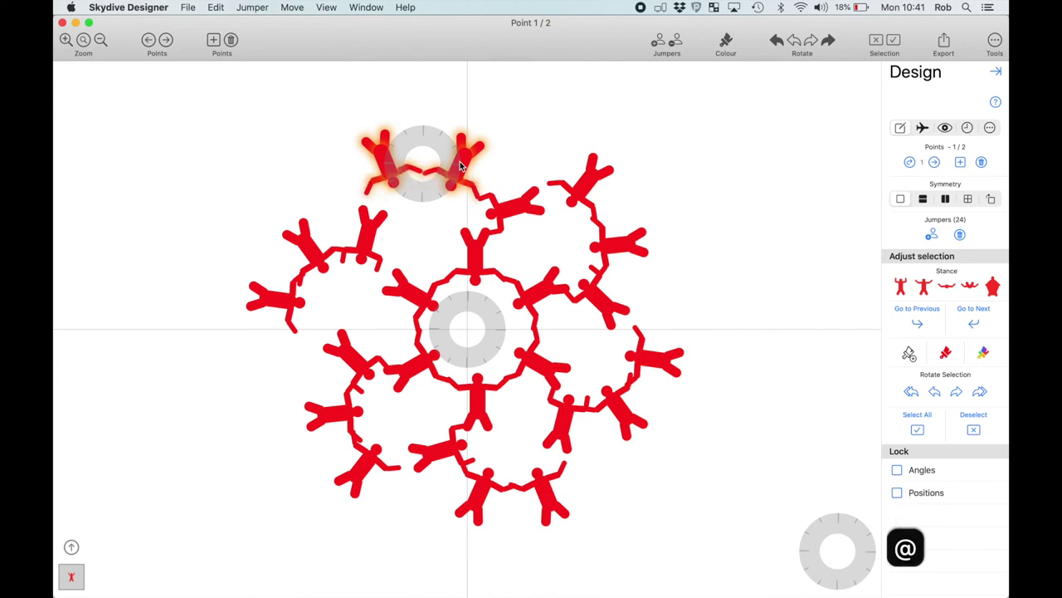
key(shift+3)
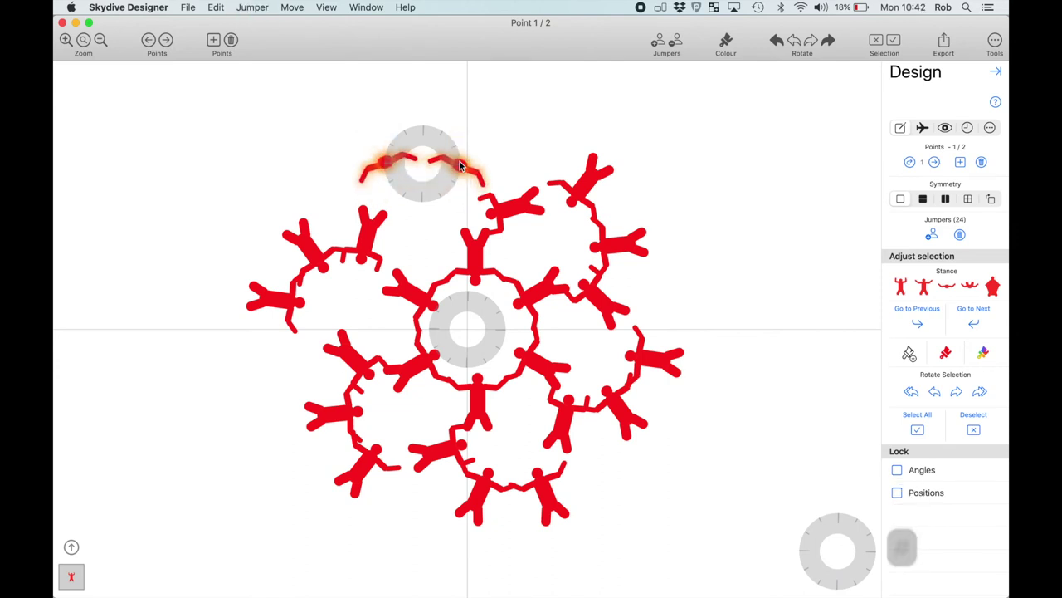
key(shift+1)
key(shift+2)
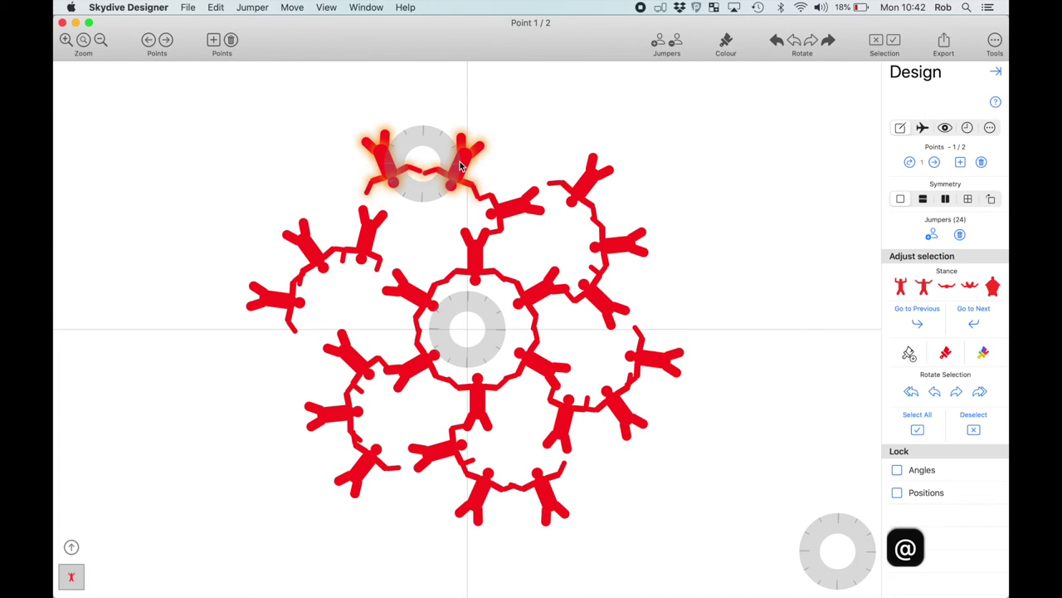
click(292, 9)
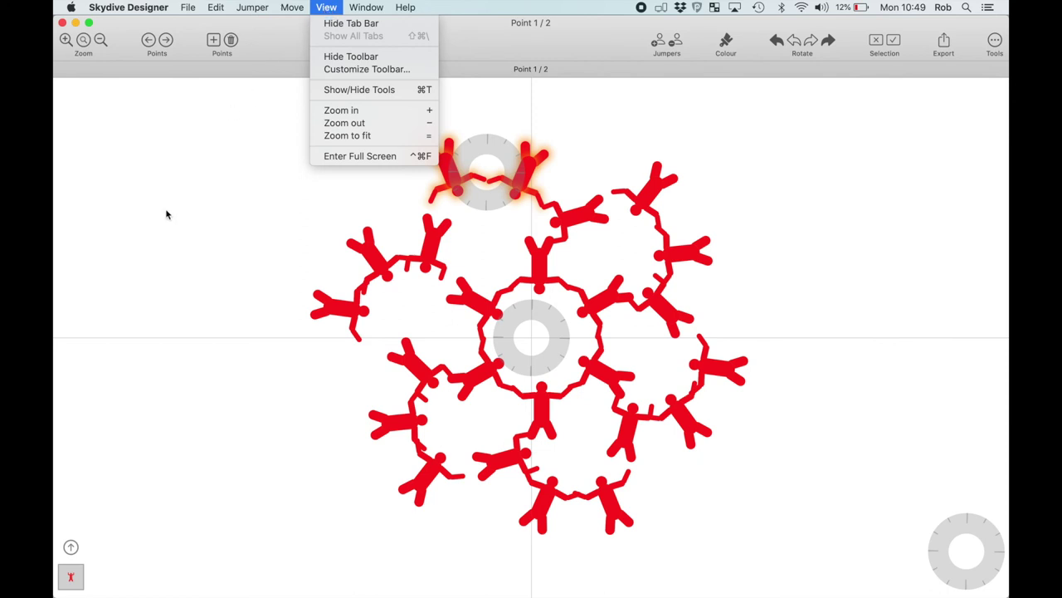
Close the View menu, then take the formation window into full screen and back out.
click(133, 153)
click(89, 23)
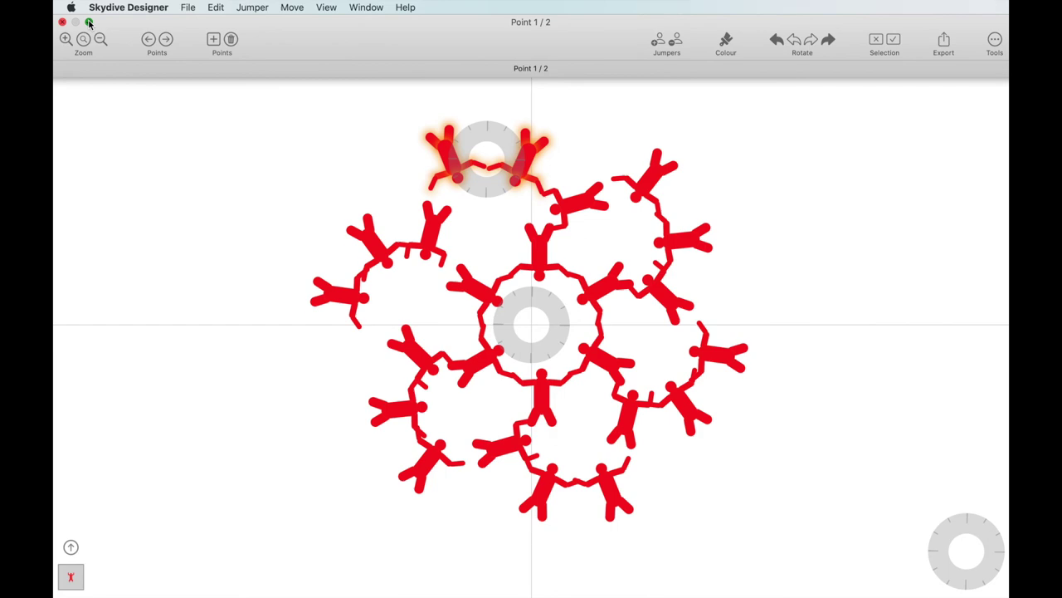
click(89, 22)
Toggle the Design panel on and off with ⌘T, then zoom the formation in and out.
key(super+t)
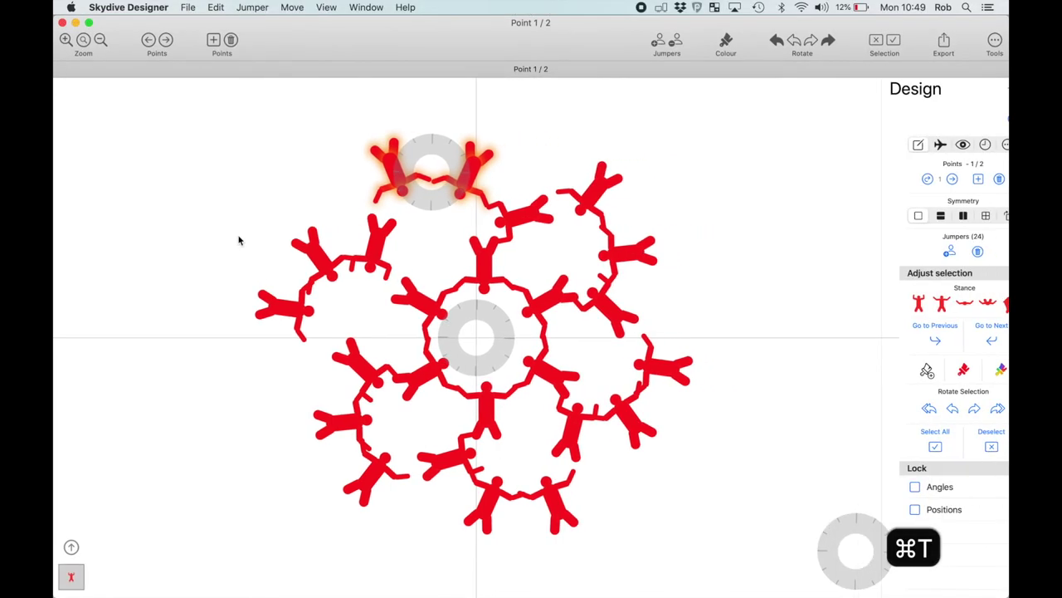
key(super+t)
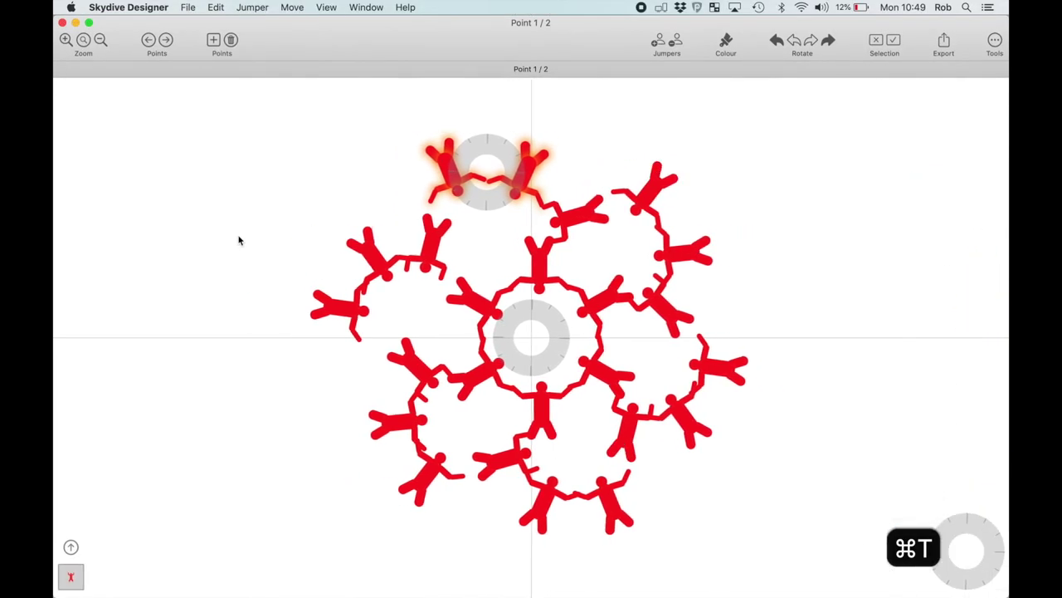
key(plus)
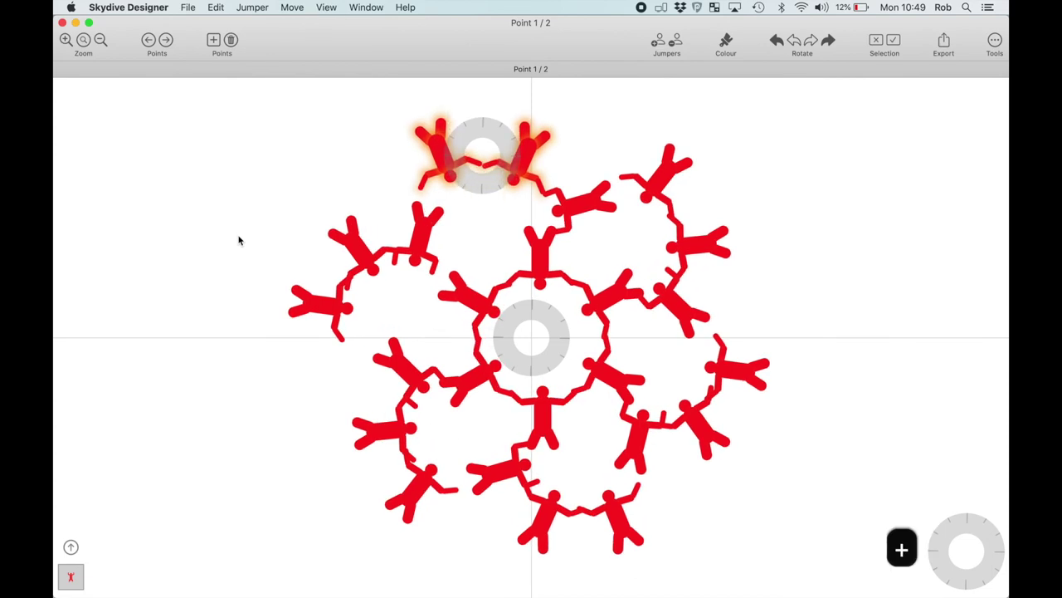
key(plus)
key(underscore)
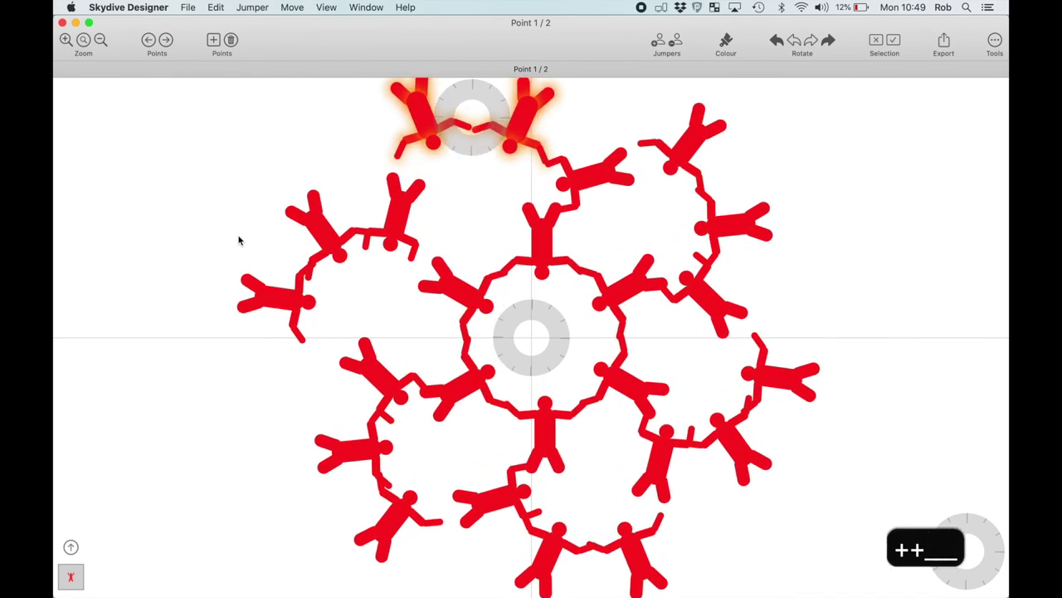
key(minus)
key(minus)
key(minus)
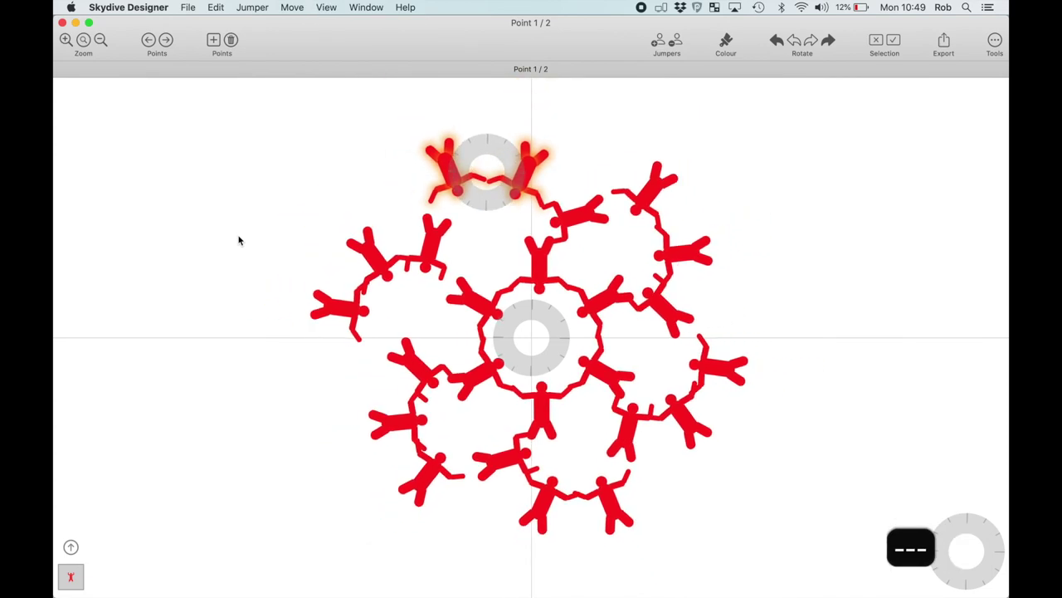
key(minus)
key(equal)
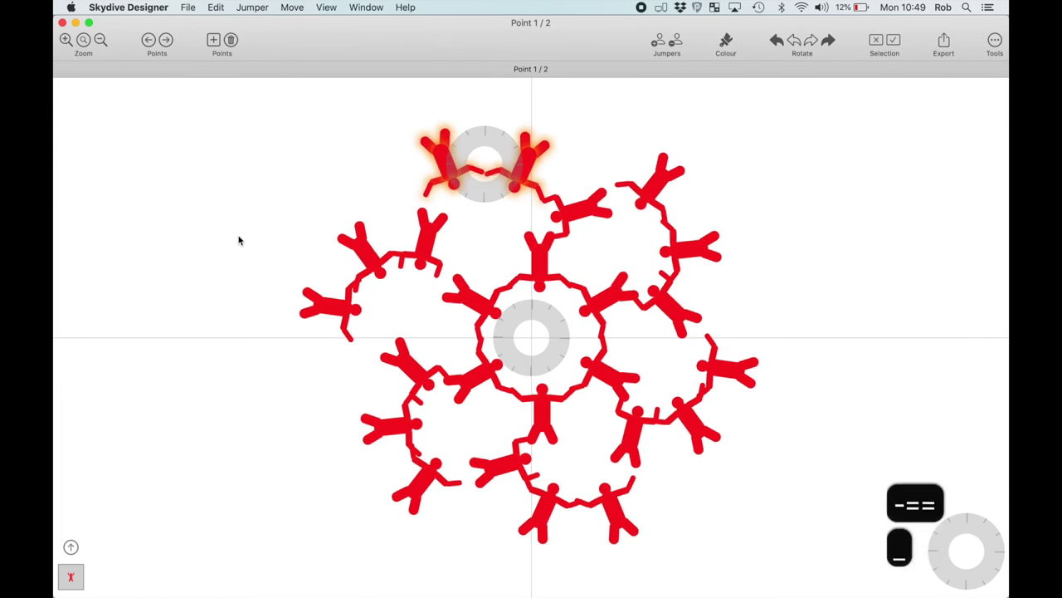
key(minus)
key(minus)
key(minus)
key(equal)
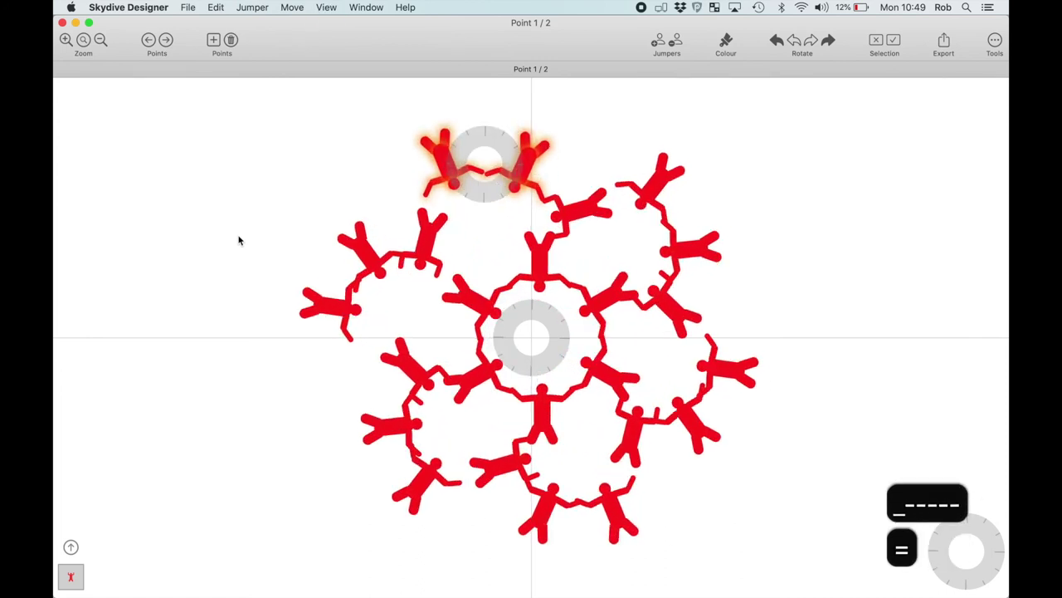
click(364, 8)
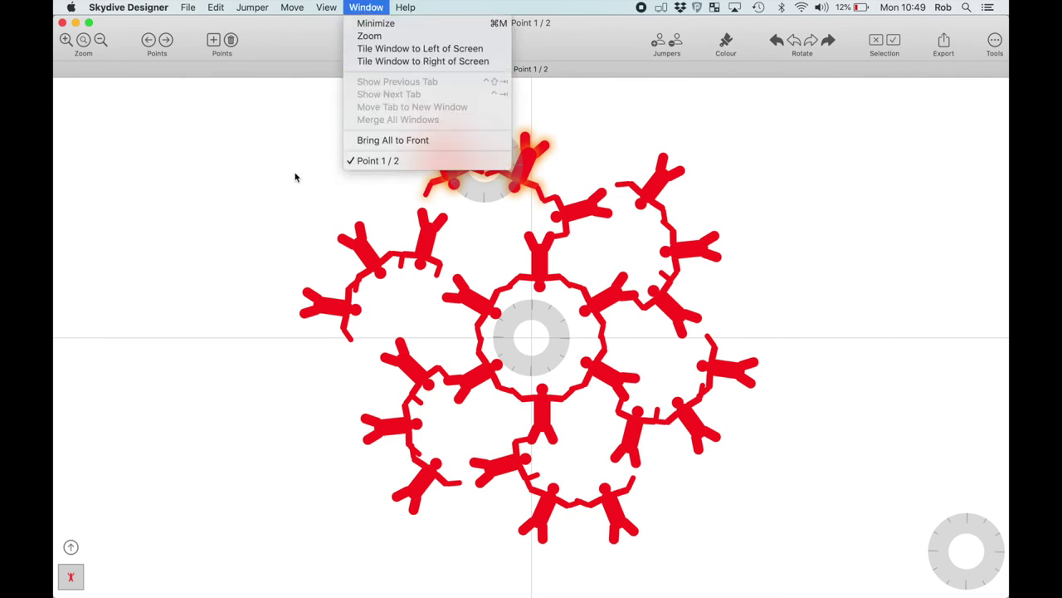
Create a new document and open the multicoloured stances.jump formation.
click(286, 191)
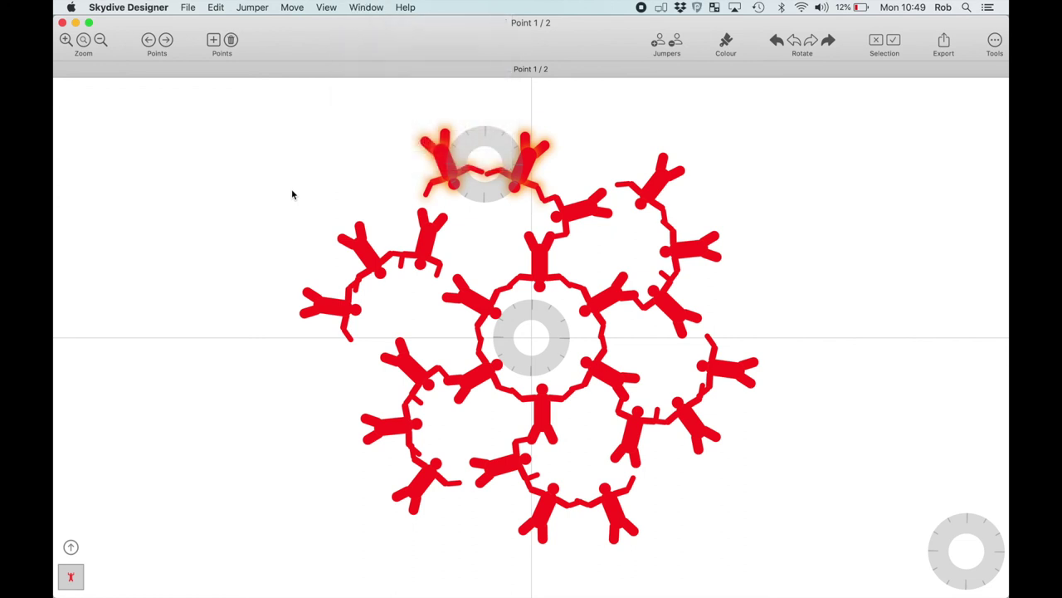
click(181, 11)
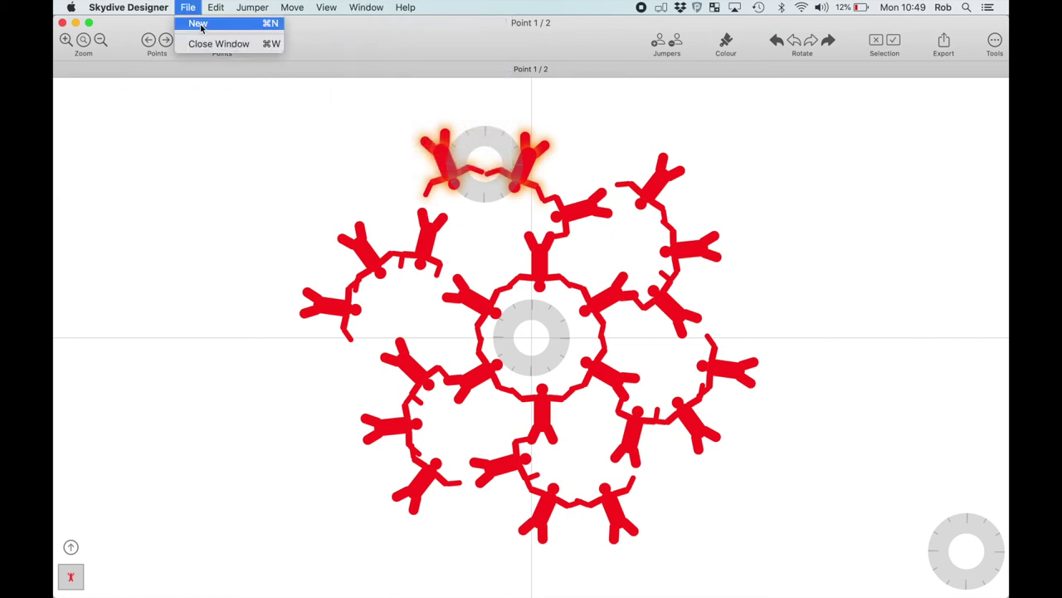
click(335, 229)
key(super+o)
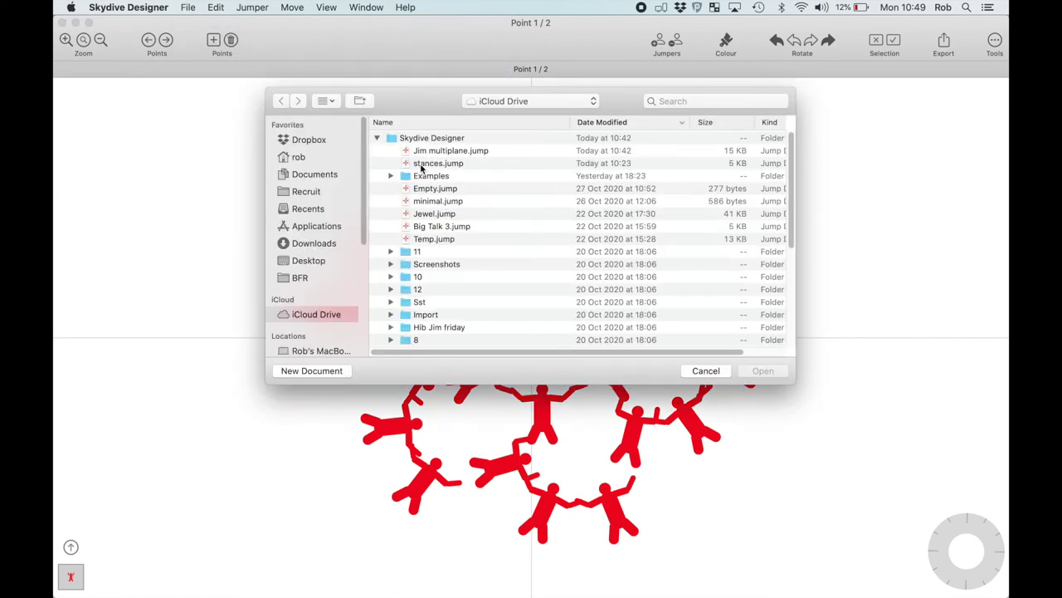
double_click(422, 166)
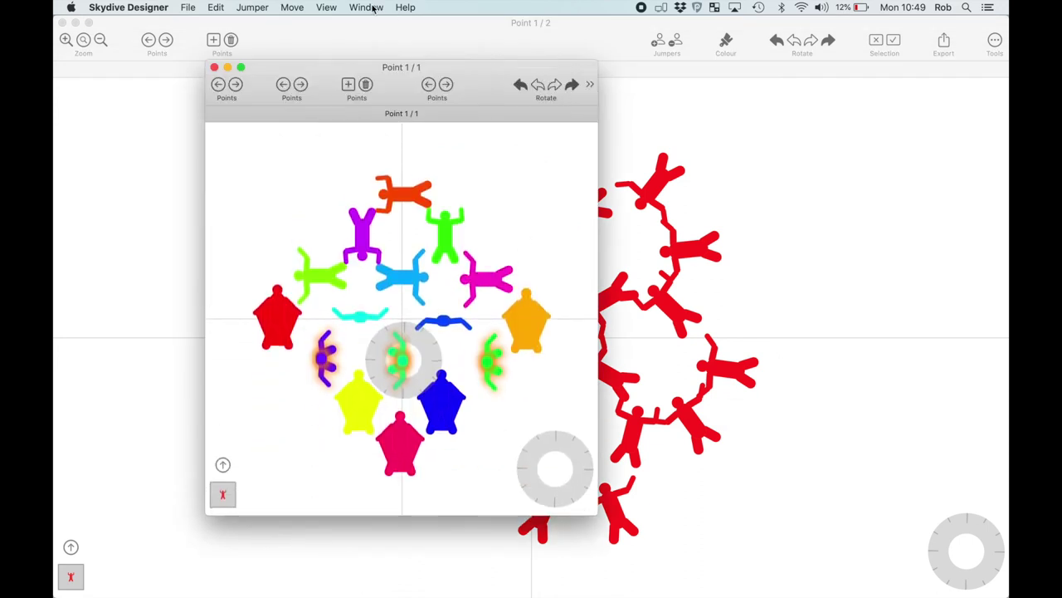
Merge all windows into tabs, enlarge the window and bring the red ring tab forward.
click(366, 8)
click(394, 121)
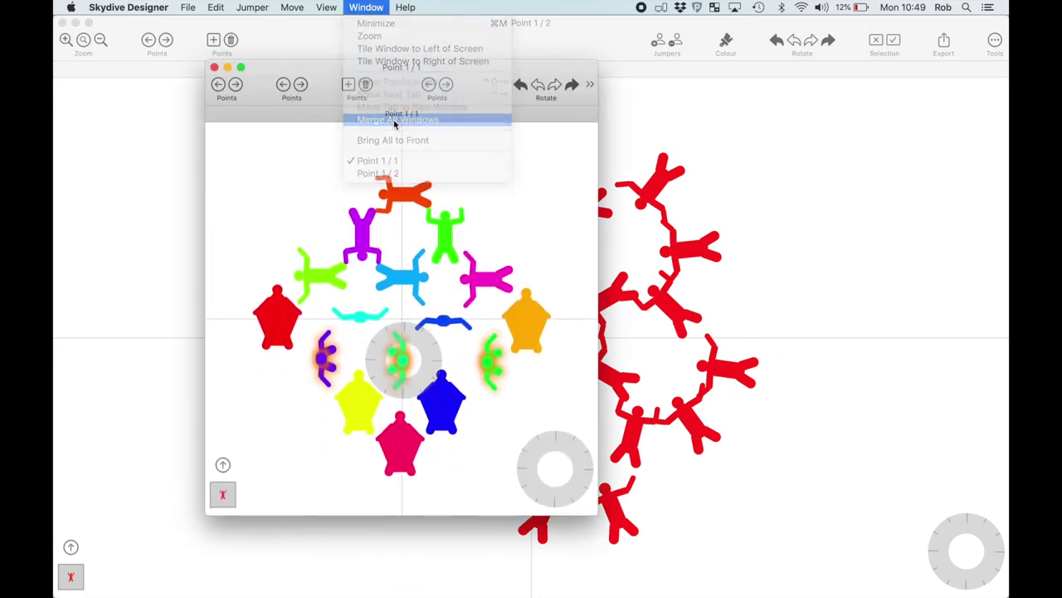
double_click(428, 70)
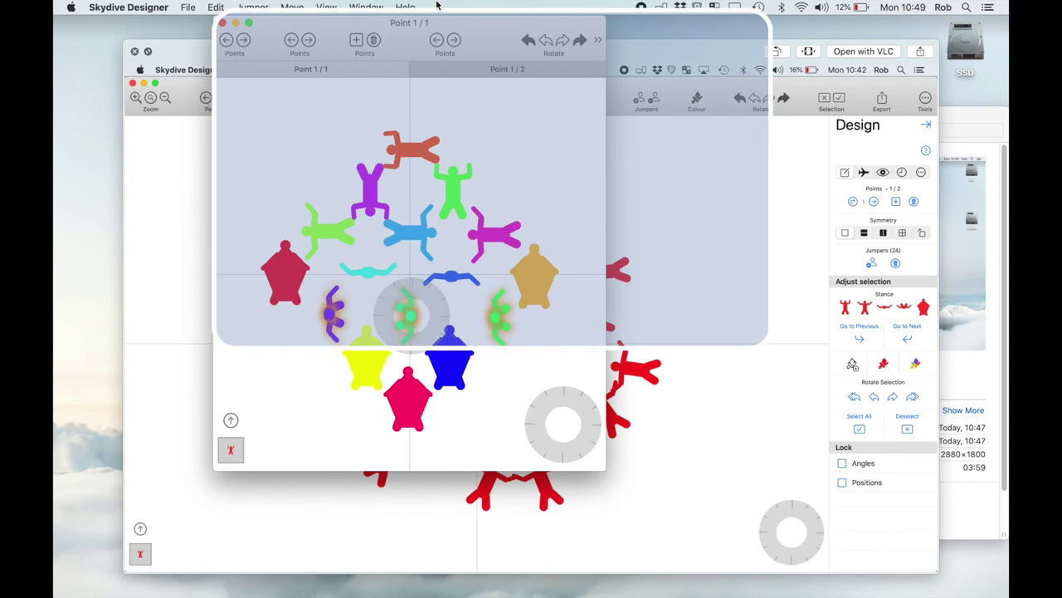
click(641, 73)
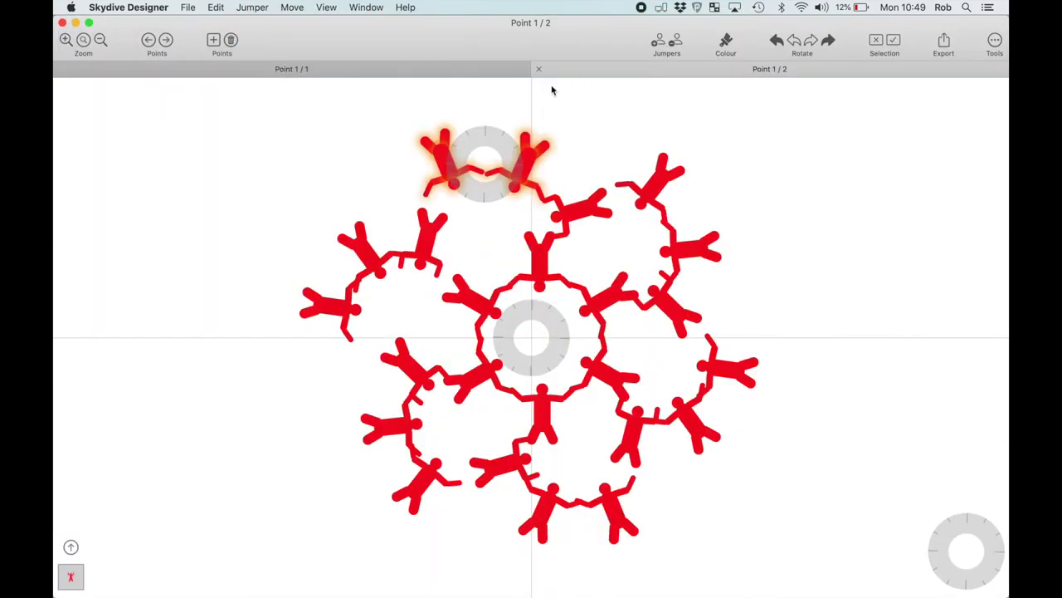
key(super+t)
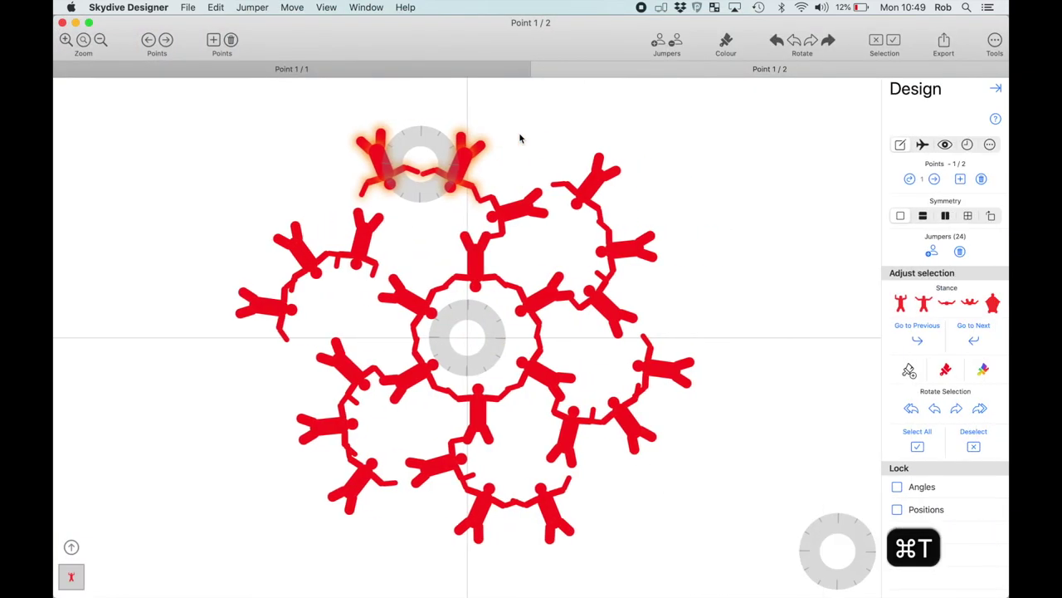
key(super+t)
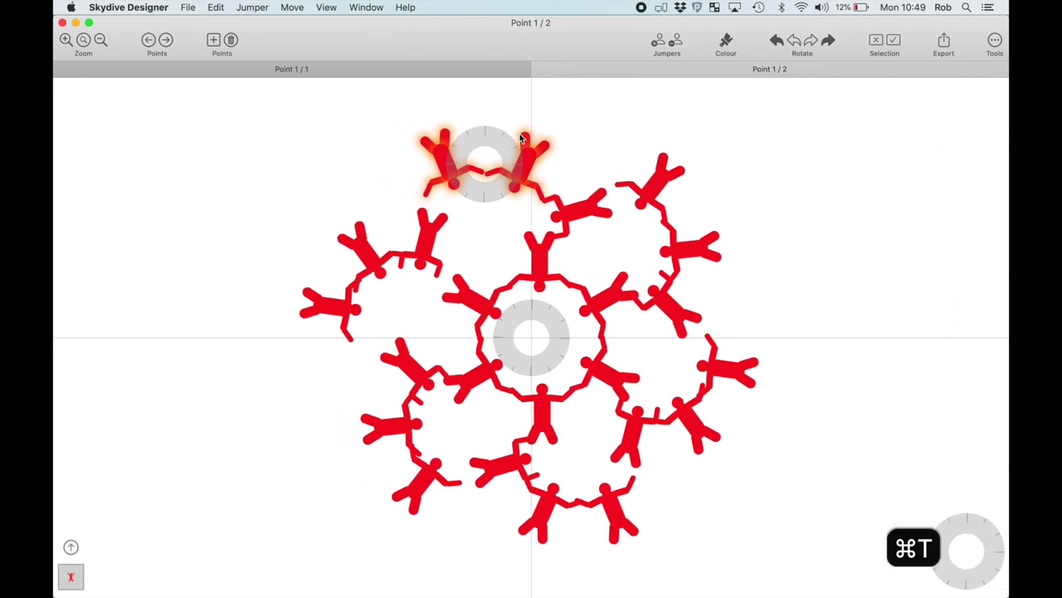